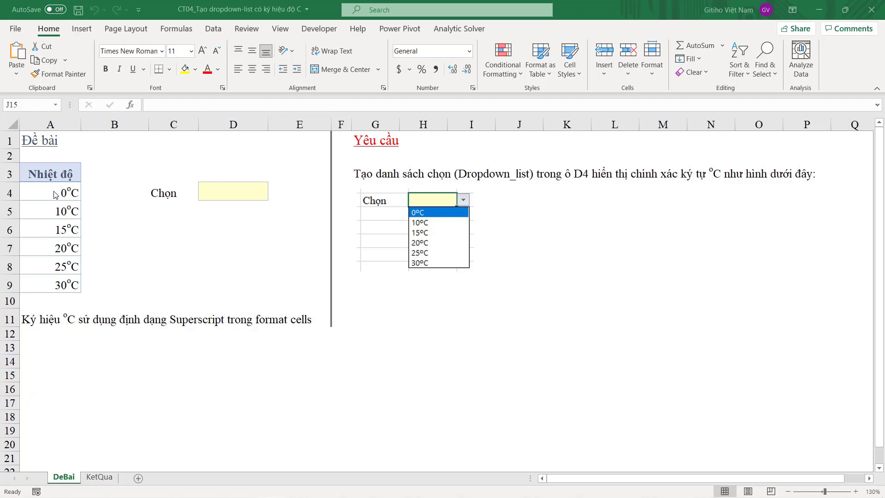
- Select the temperature values in A4:A9, then select cell D4
drag(54, 194, 69, 284)
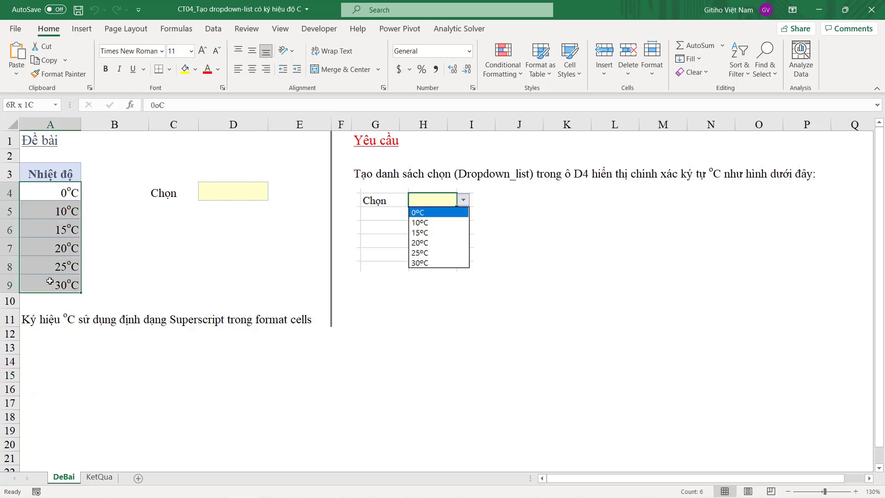
click(200, 272)
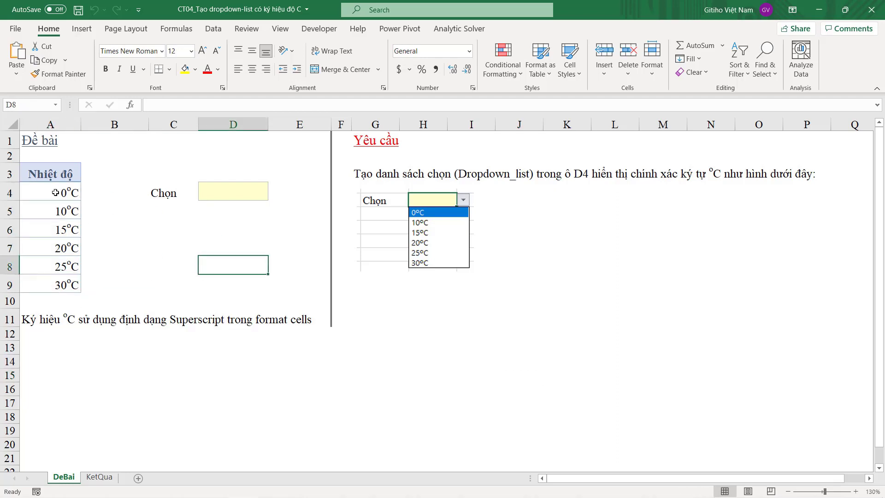
drag(54, 191, 46, 290)
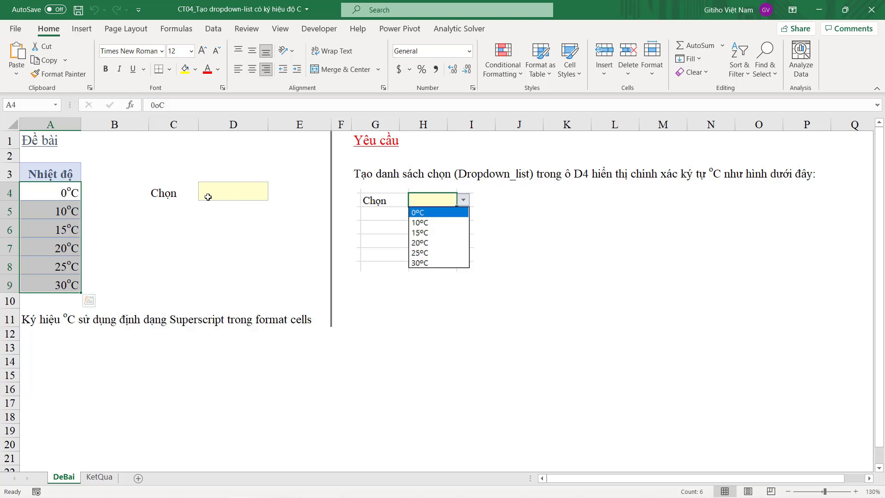
click(210, 195)
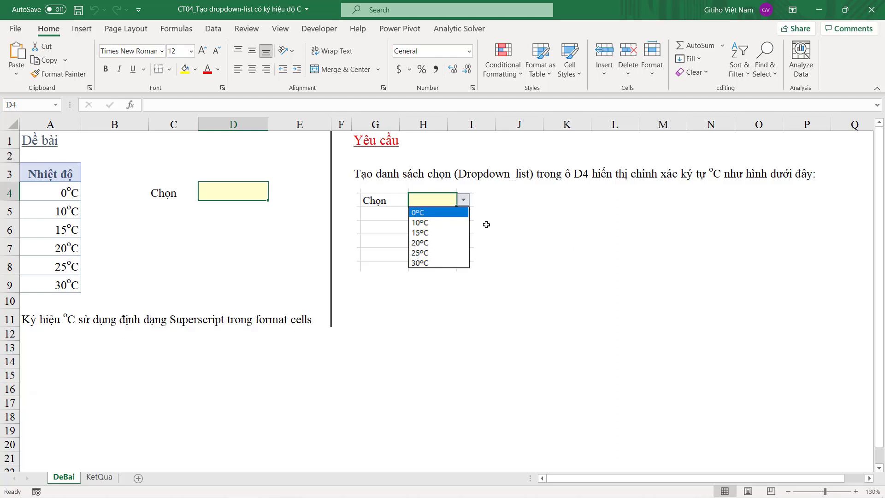
- Give D4 a List validation with source =$A$4:$A$9 and check its dropdown choices
click(213, 29)
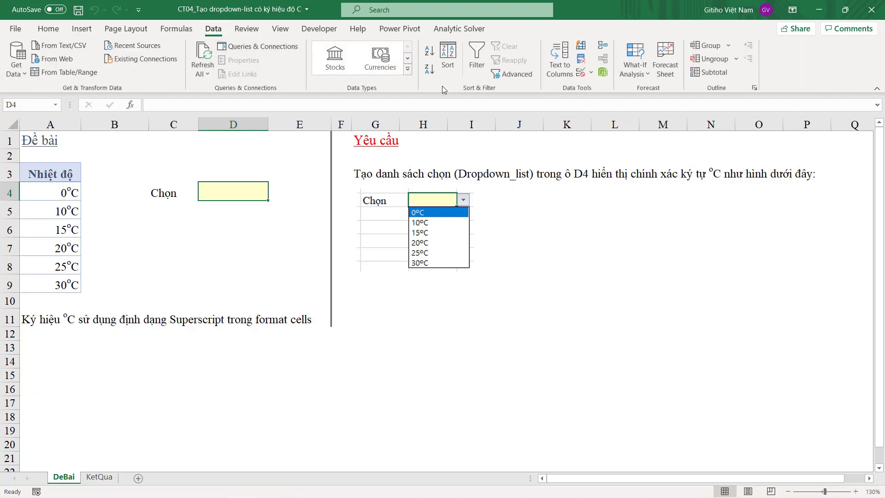
click(580, 73)
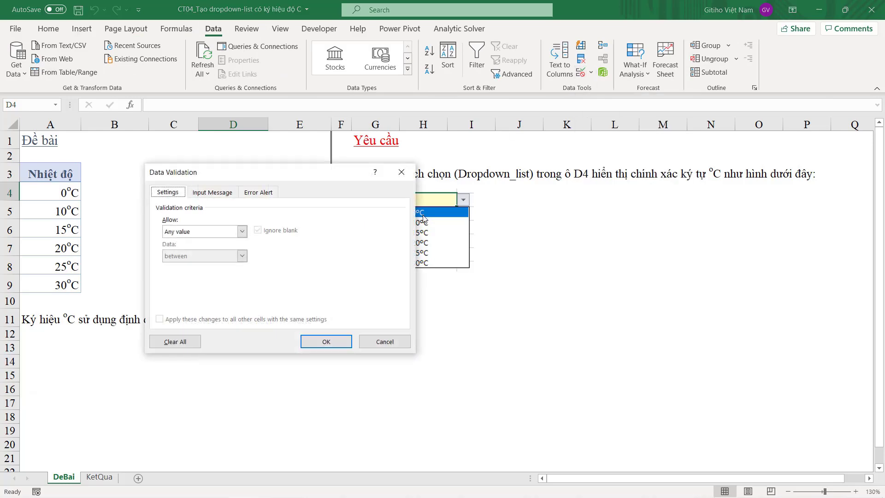
drag(280, 178, 521, 180)
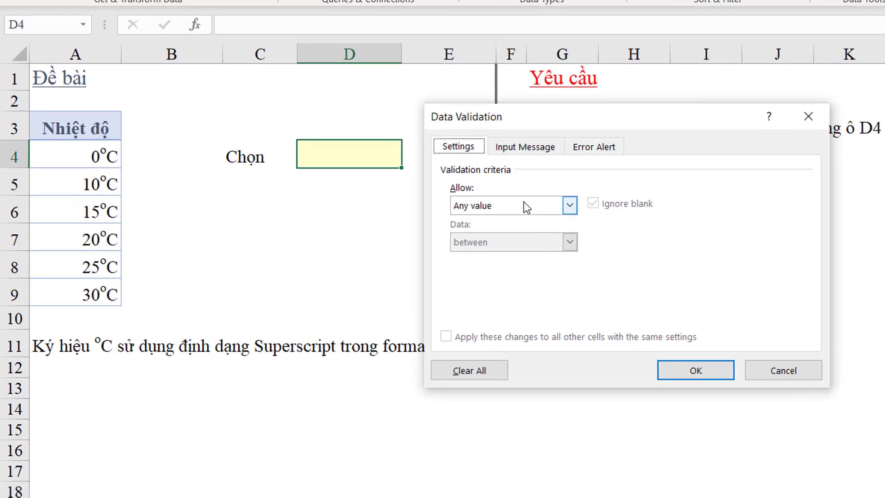
click(524, 206)
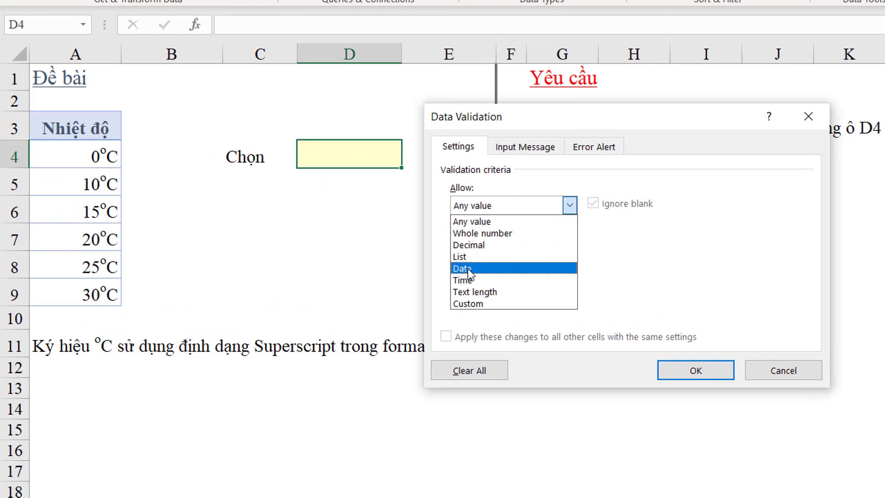
click(475, 255)
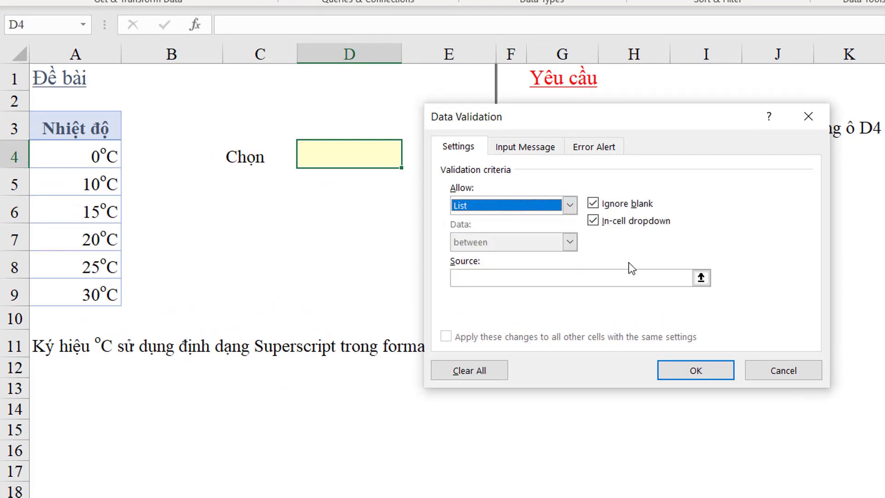
click(701, 278)
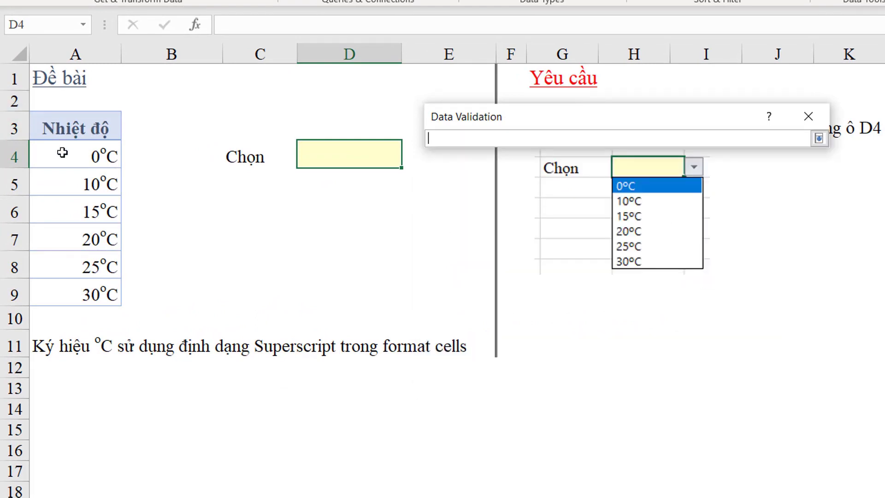
drag(63, 157, 74, 295)
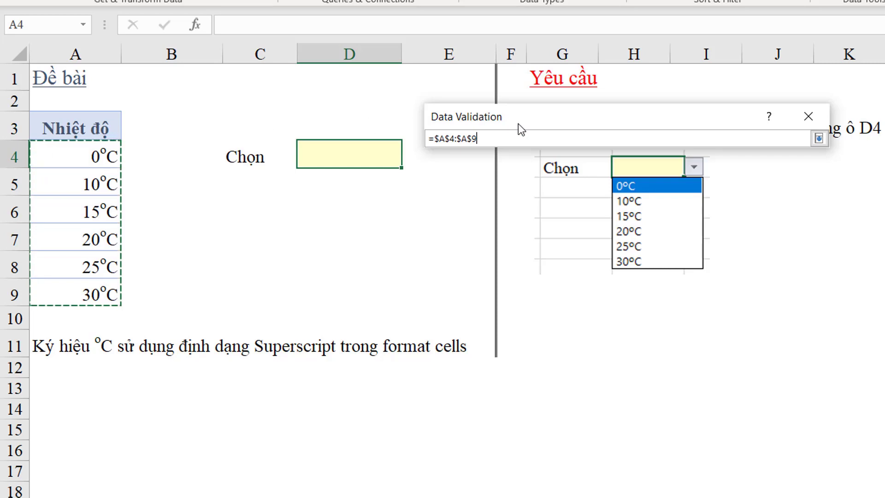
key(Return)
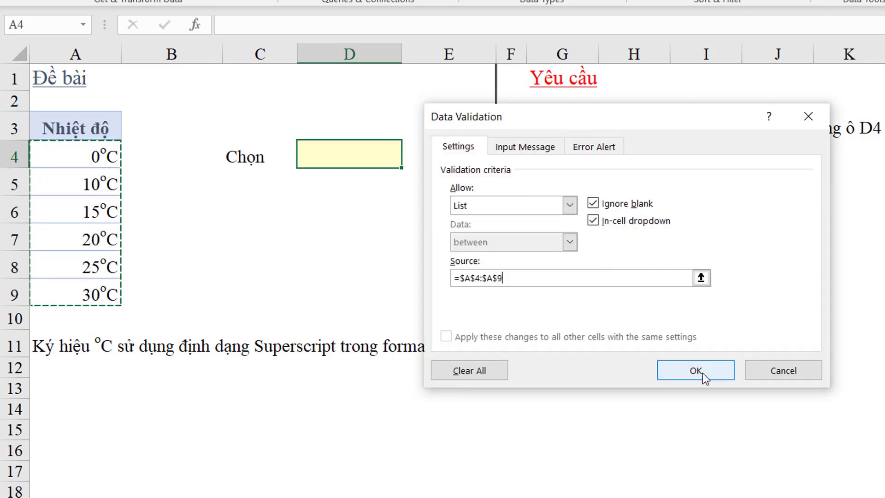
click(695, 370)
click(411, 162)
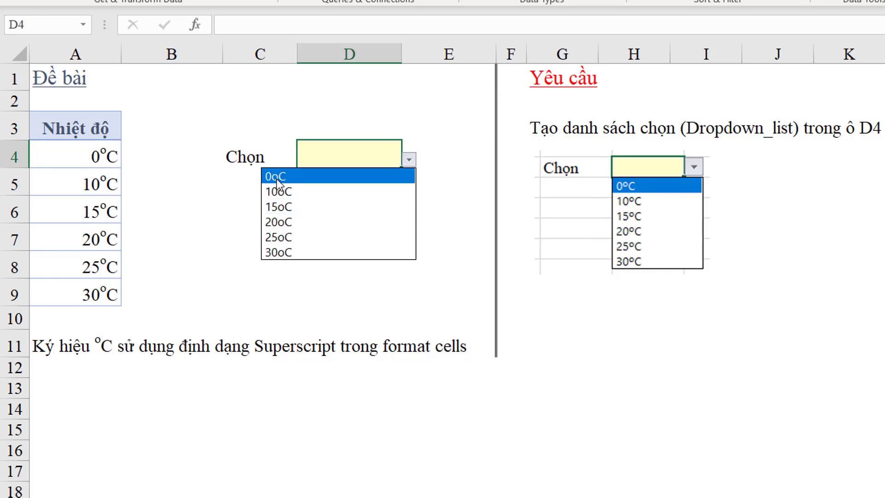
click(69, 159)
click(74, 157)
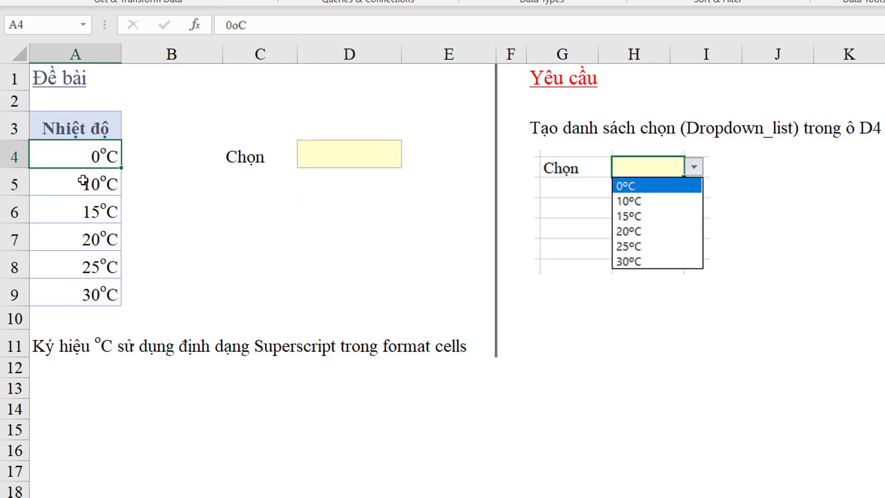
click(83, 180)
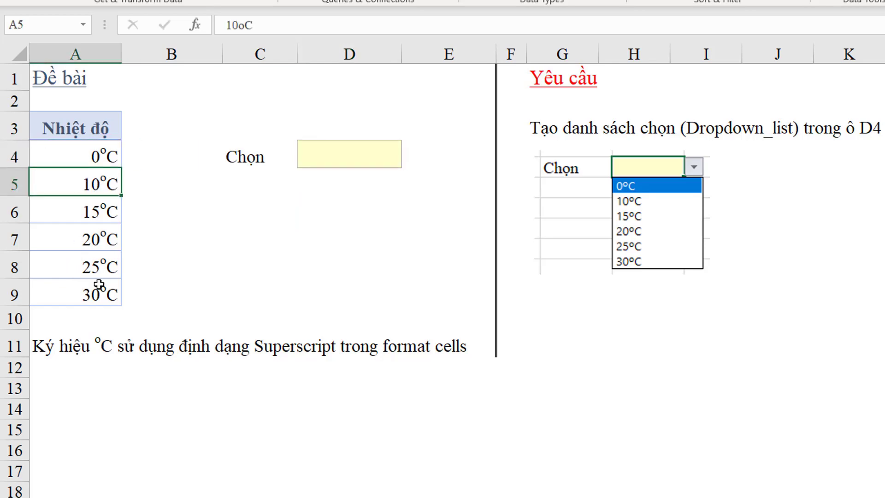
click(102, 155)
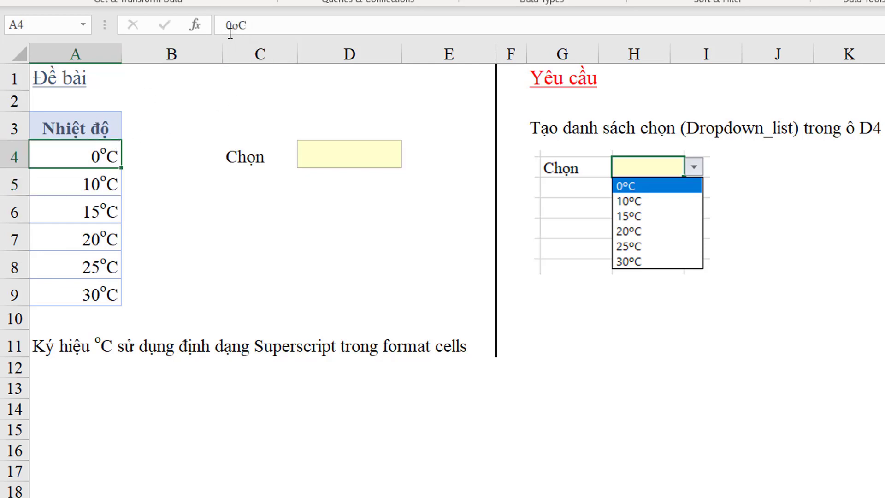
drag(232, 26, 239, 25)
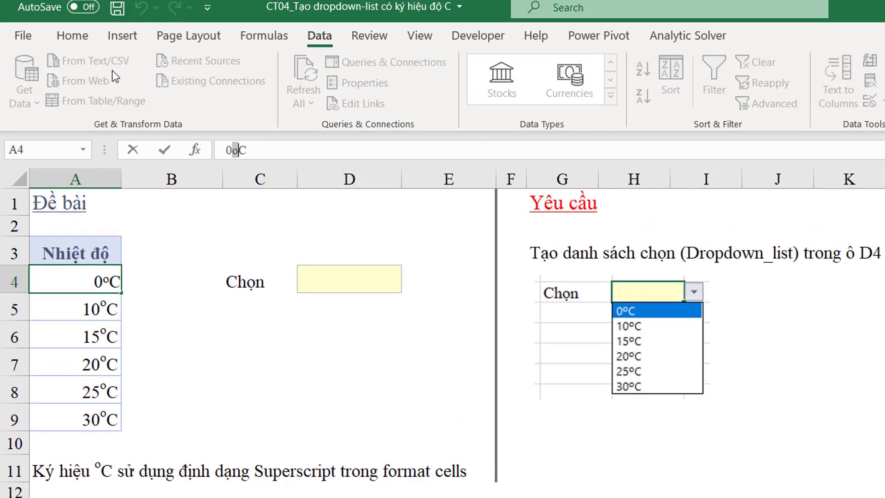
click(72, 43)
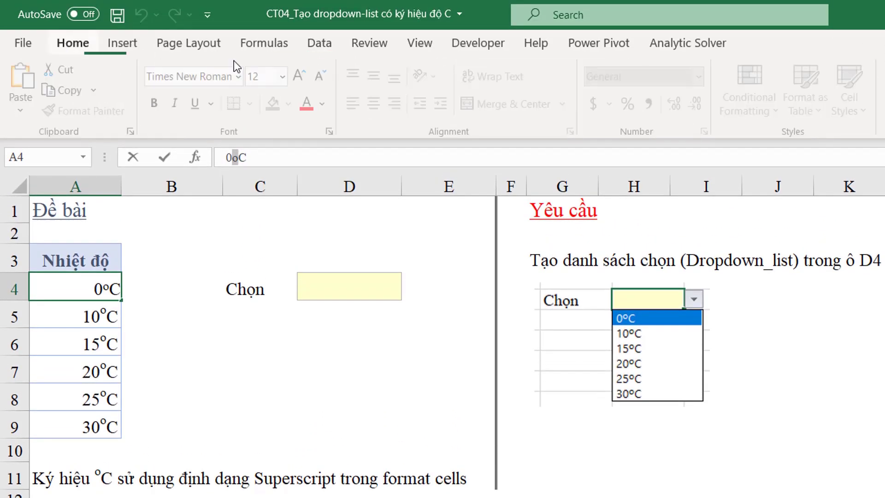
click(333, 132)
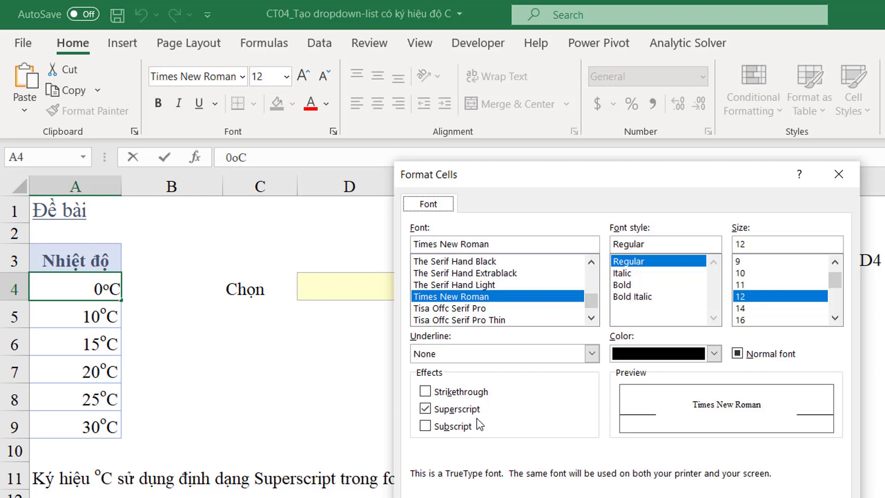
click(447, 427)
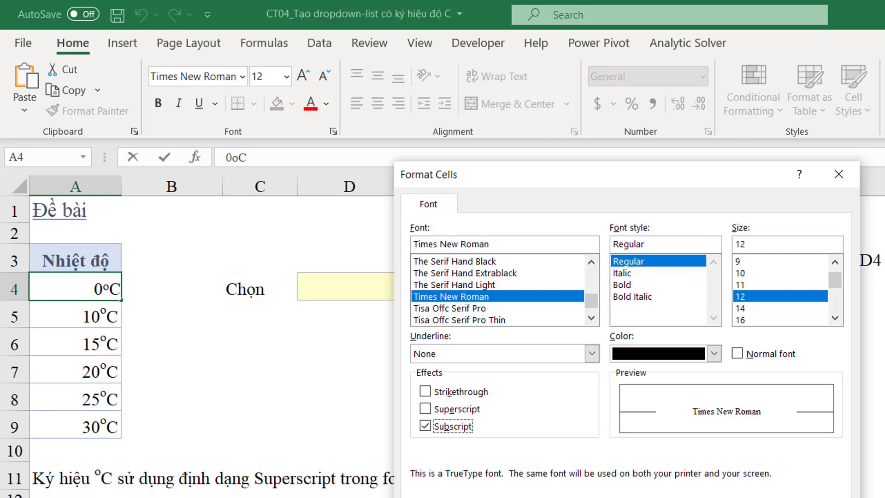
key(Escape)
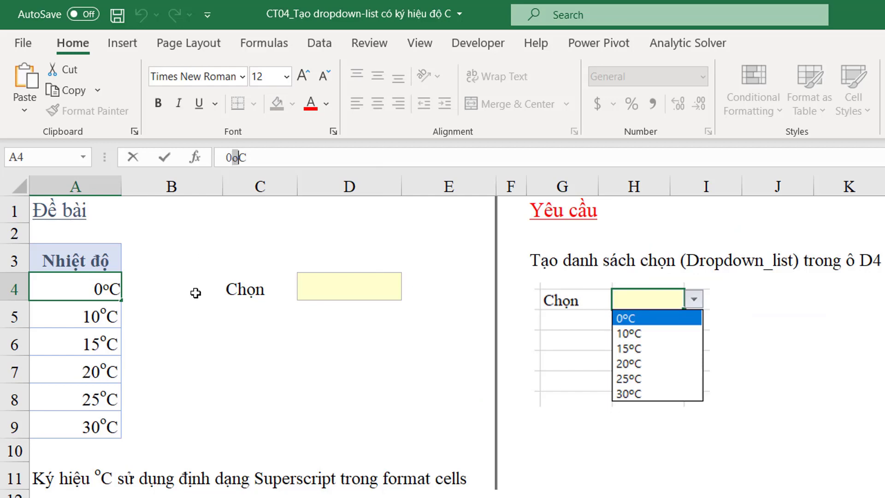
key(ctrl+Return)
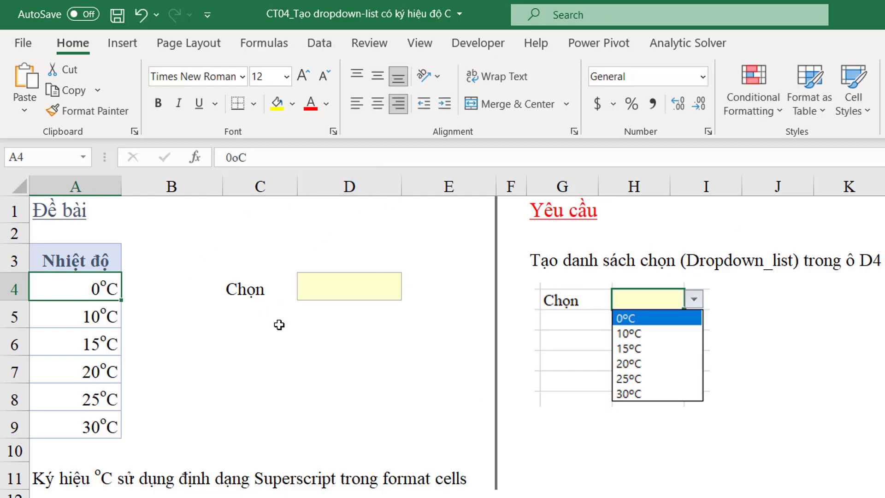
drag(93, 286, 96, 426)
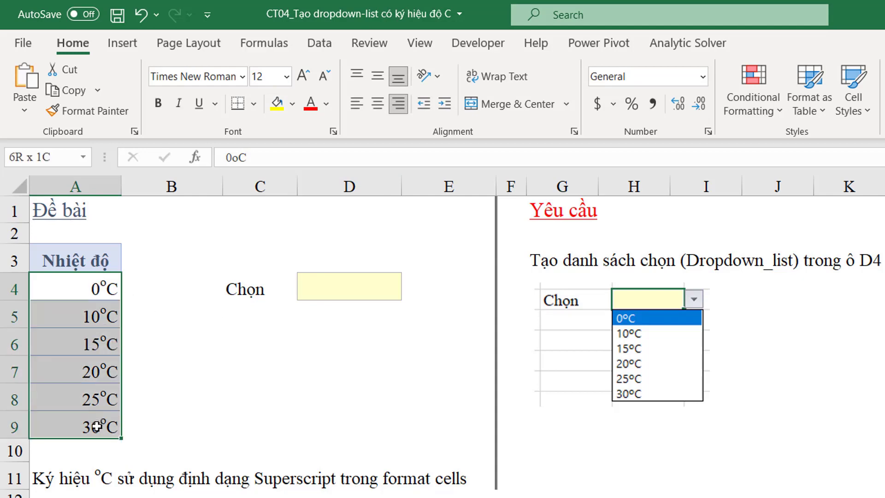
click(92, 317)
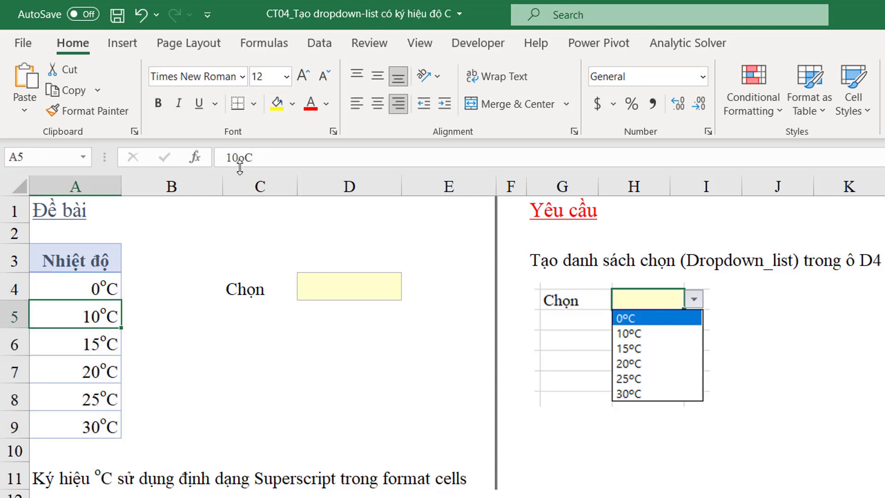
click(95, 342)
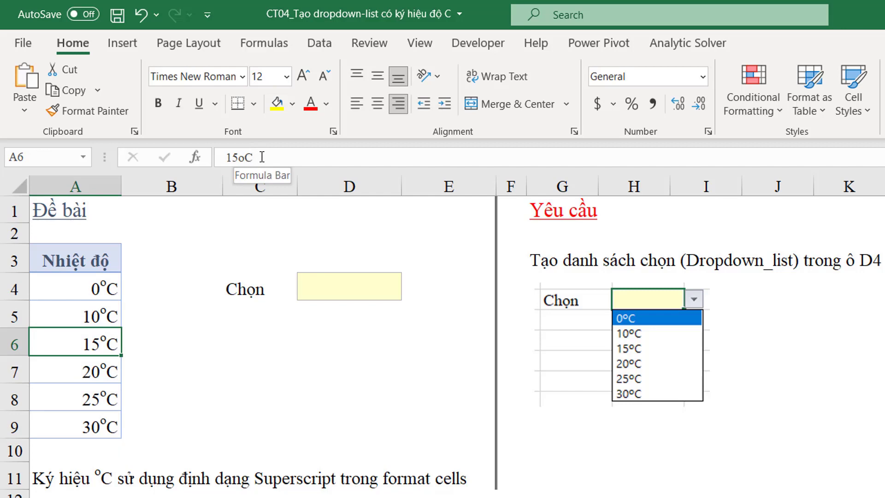
click(106, 375)
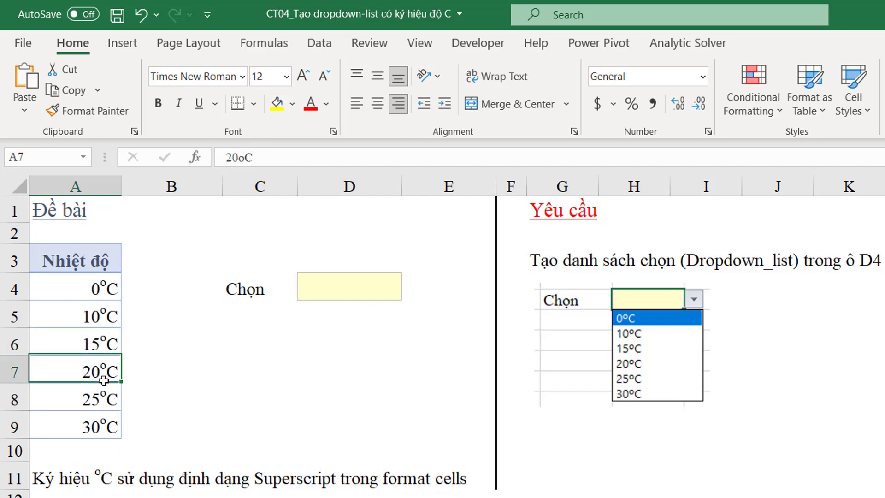
double_click(240, 158)
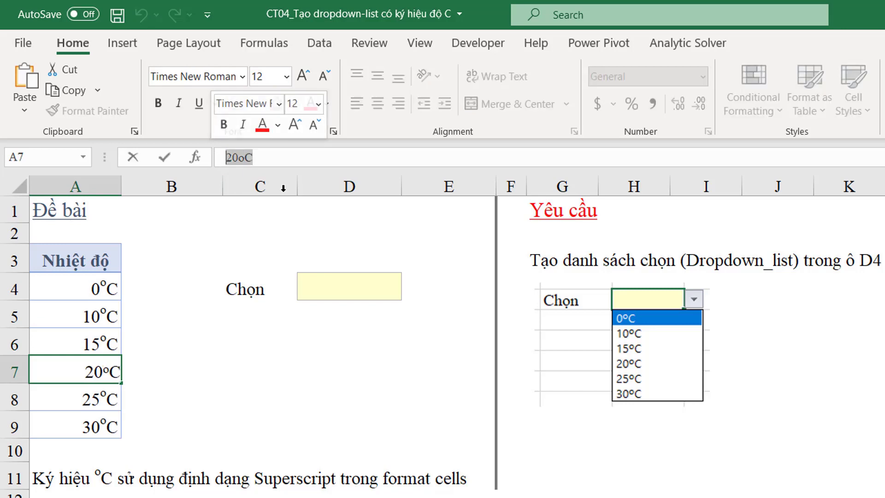
click(333, 274)
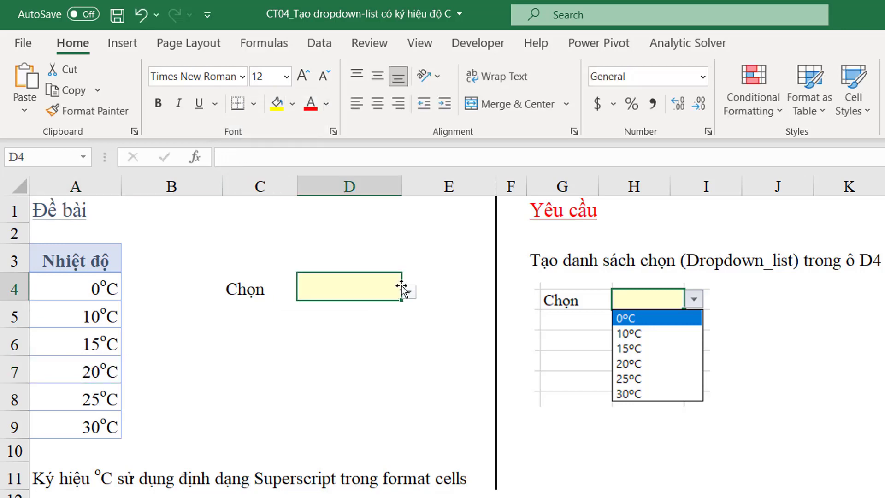
click(409, 292)
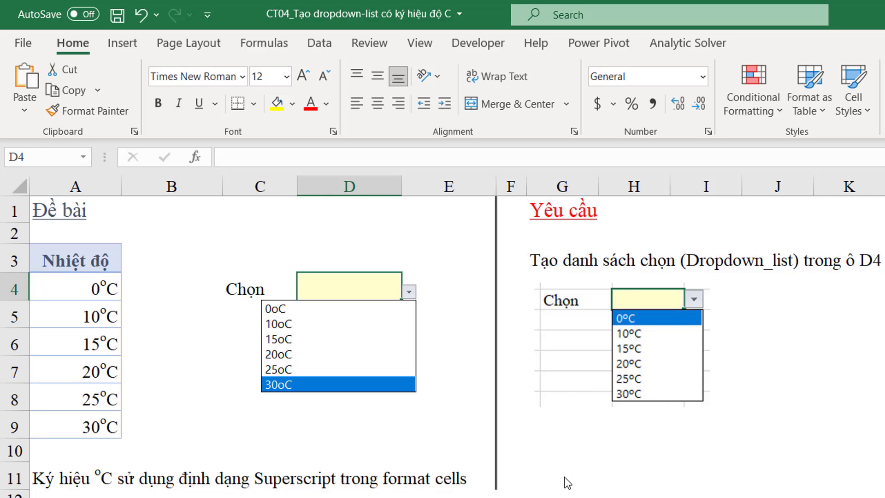
key(Escape)
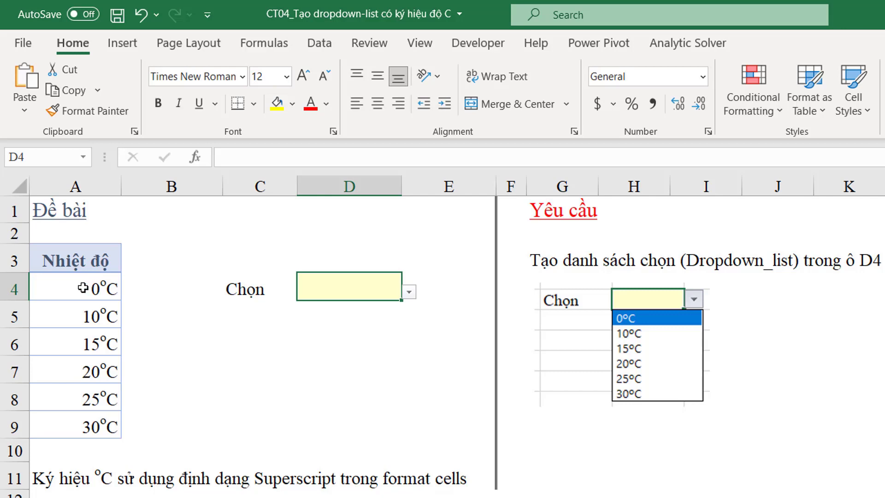
drag(85, 288, 95, 424)
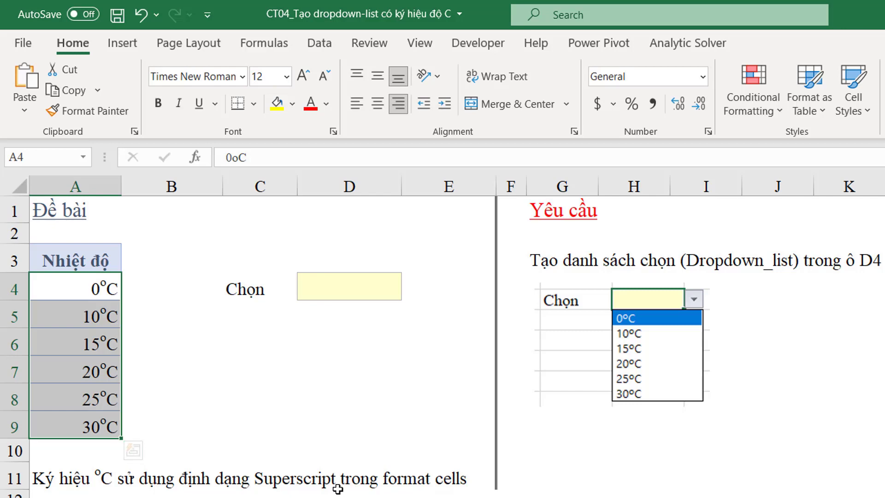
key(Right)
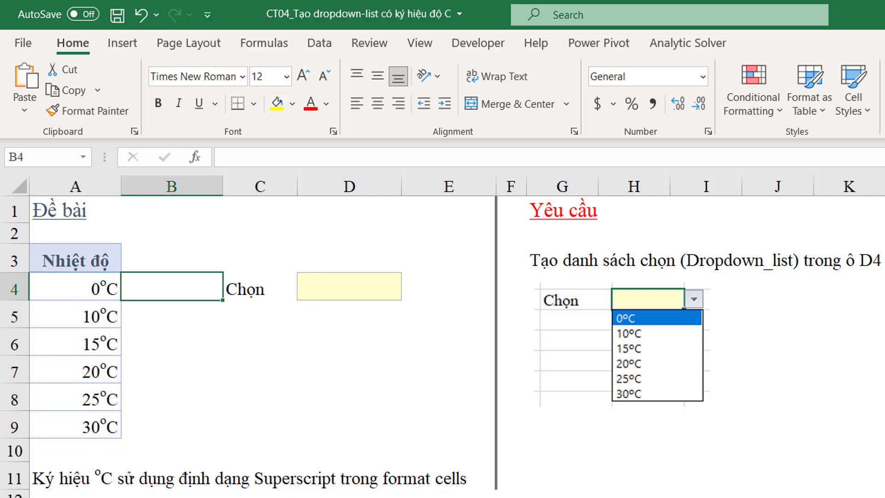
- Enter the test value 10 in cell C6
key(Left)
key(ctrl+Down)
key(ctrl+Down)
key(ctrl+Down)
click(250, 342)
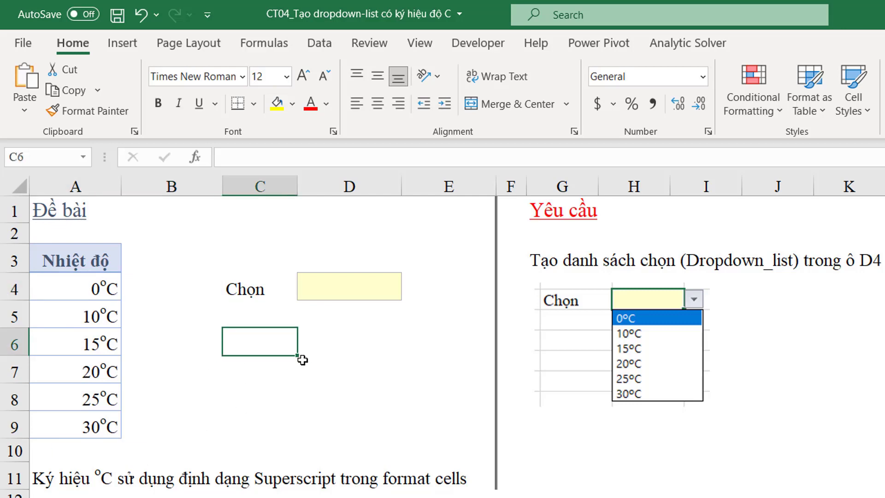
key(F2)
text(10)
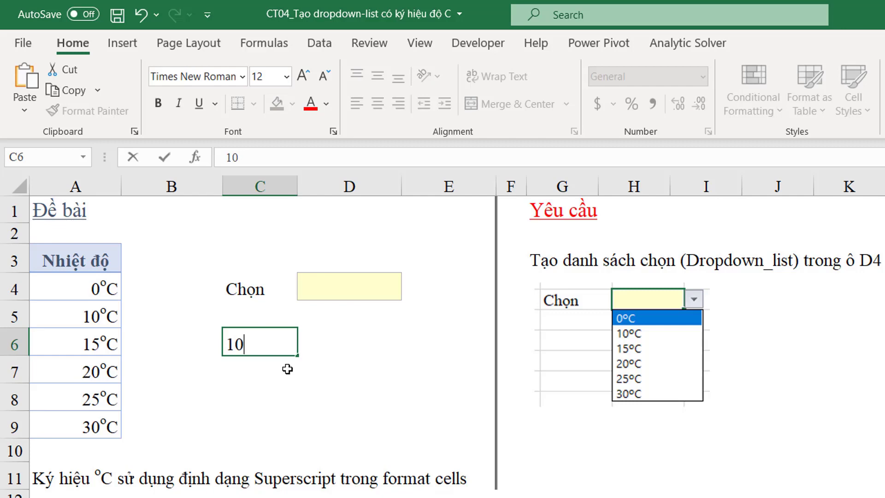
key(Return)
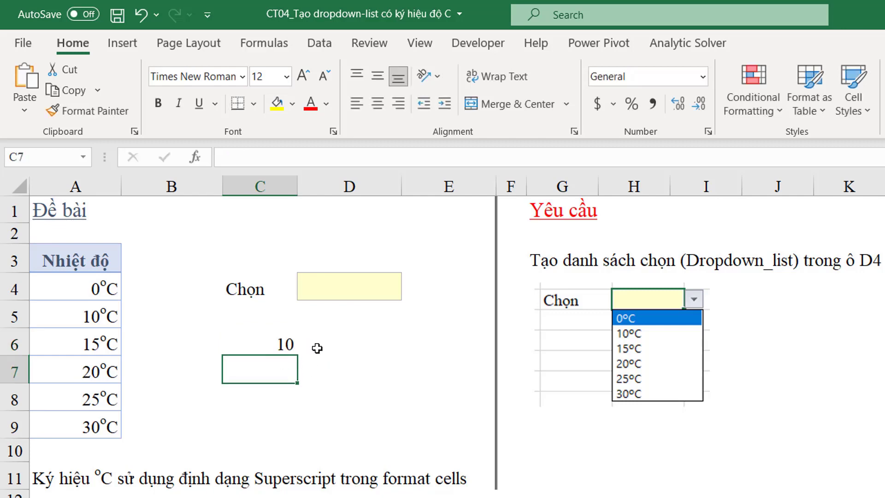
click(257, 345)
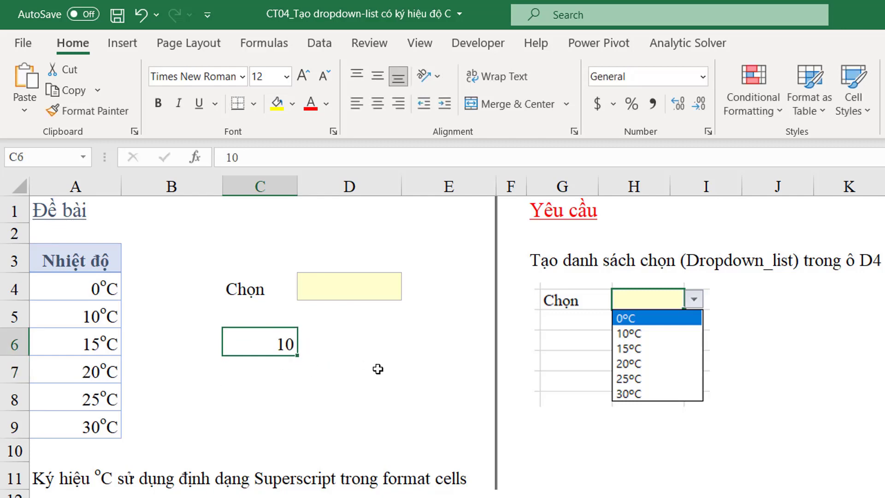
- In D6 enter =C6&CHAR(186)&"C" so it displays 10ºC
click(346, 347)
text(=)
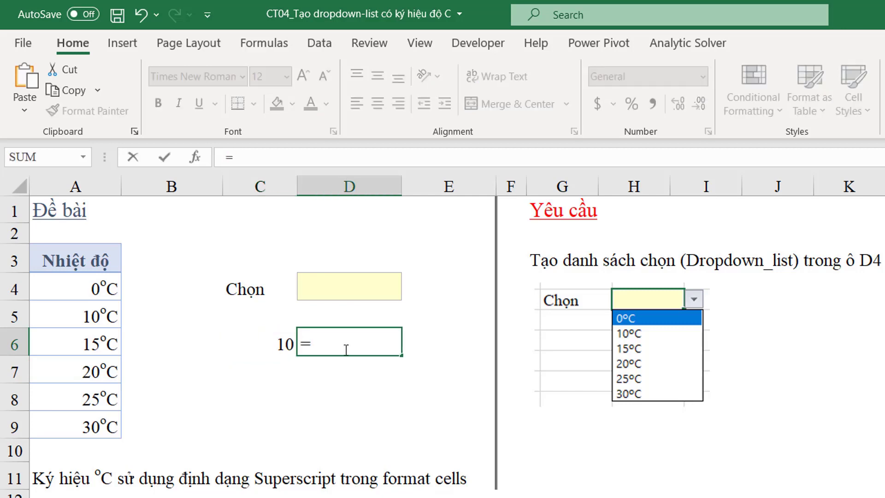
click(276, 349)
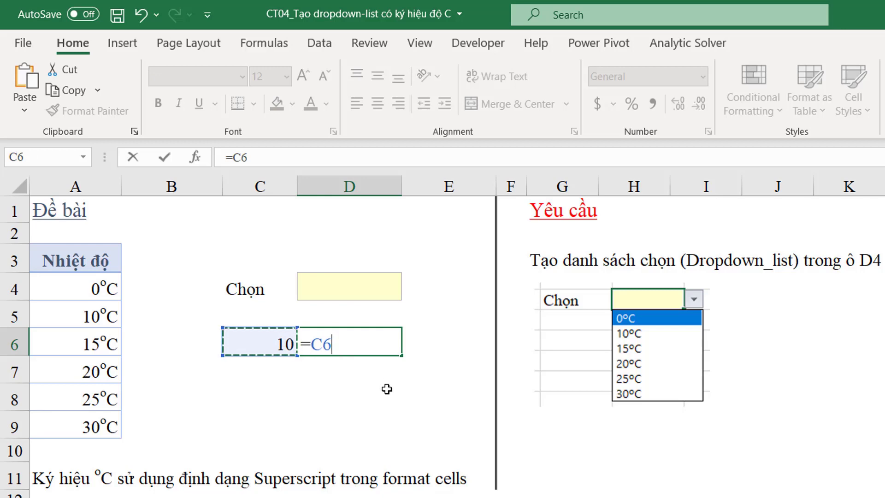
text(&)
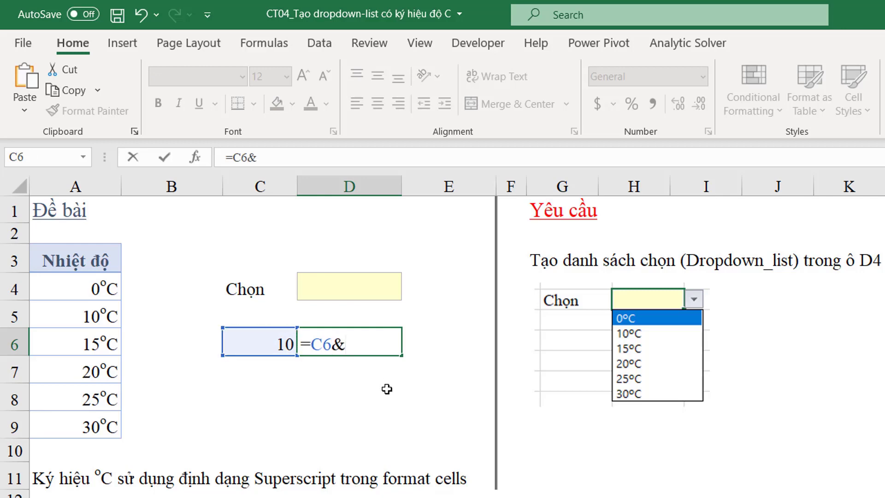
text(CHA)
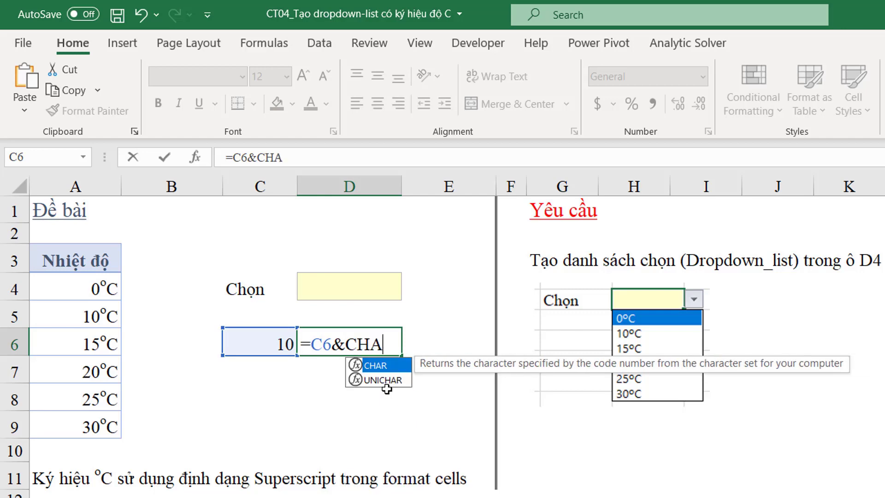
text(R()
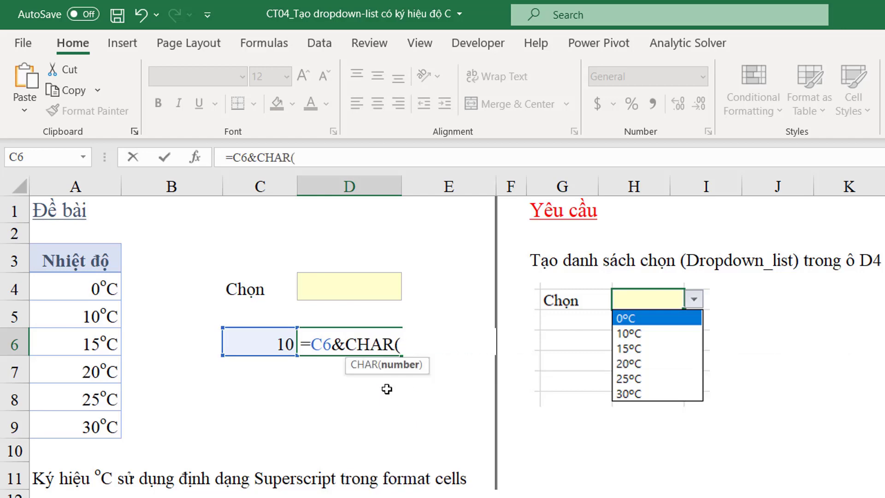
text(18)
text(6))
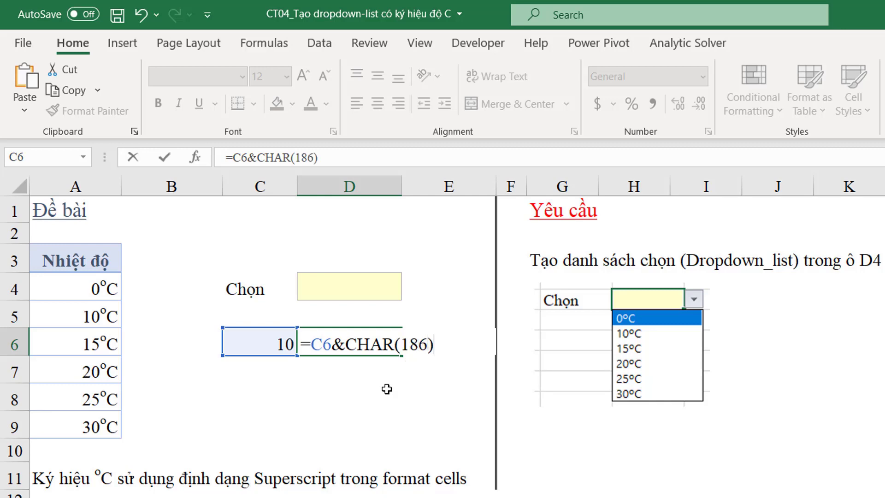
text(&)
text("C")
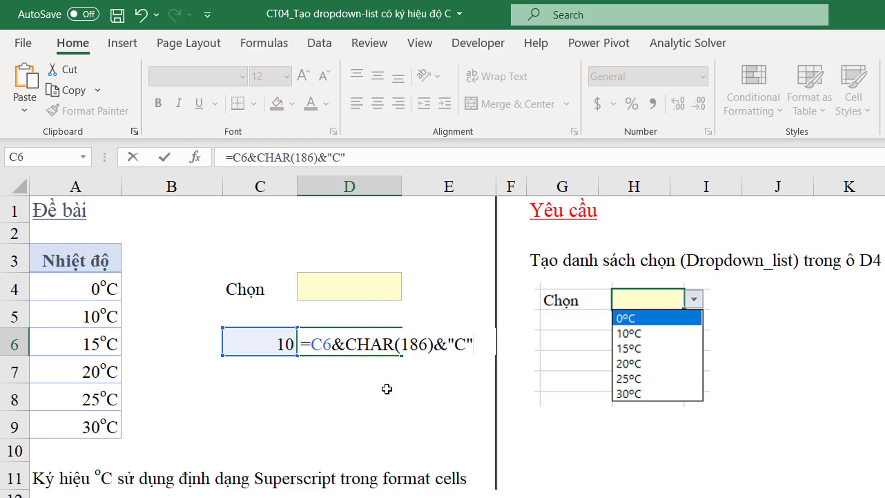
key(Return)
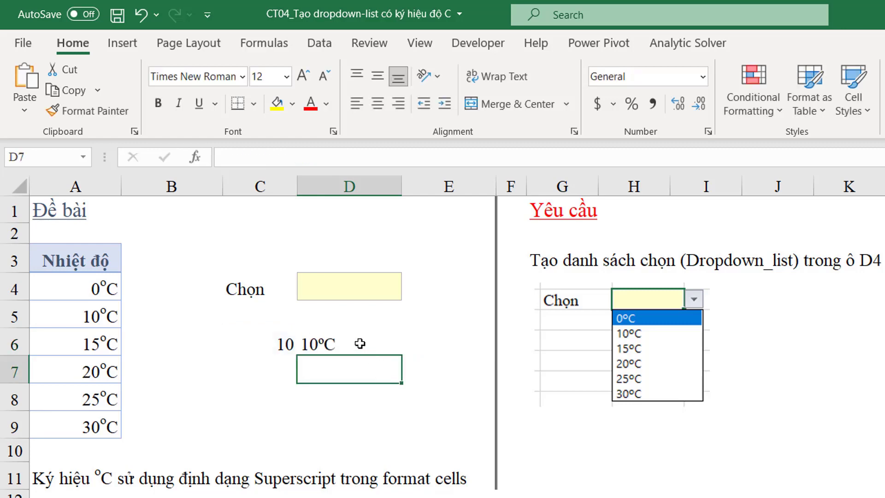
- Walk through D6's formula parts: C6, CHAR(186), the & joins and "C"
click(359, 342)
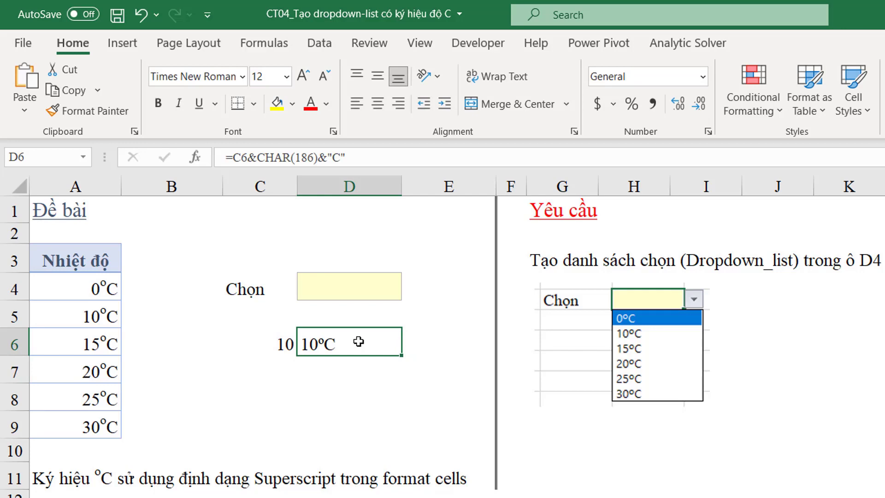
click(260, 158)
drag(257, 157, 319, 157)
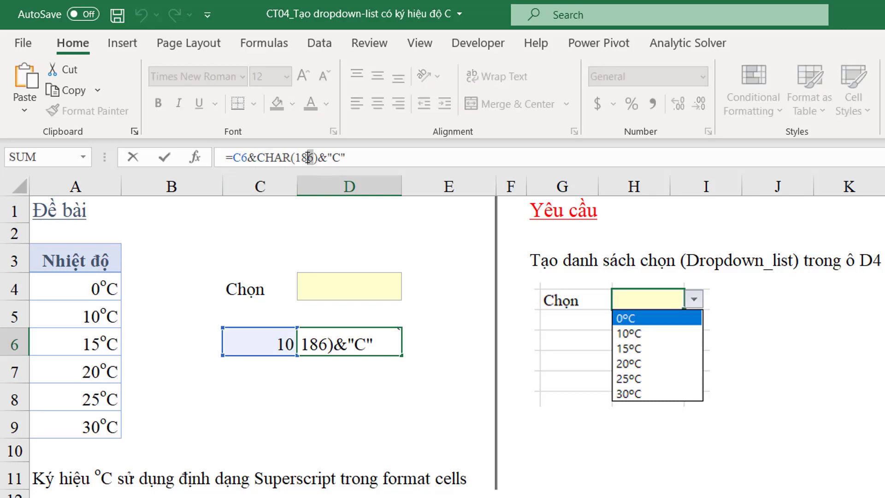
drag(314, 157, 296, 158)
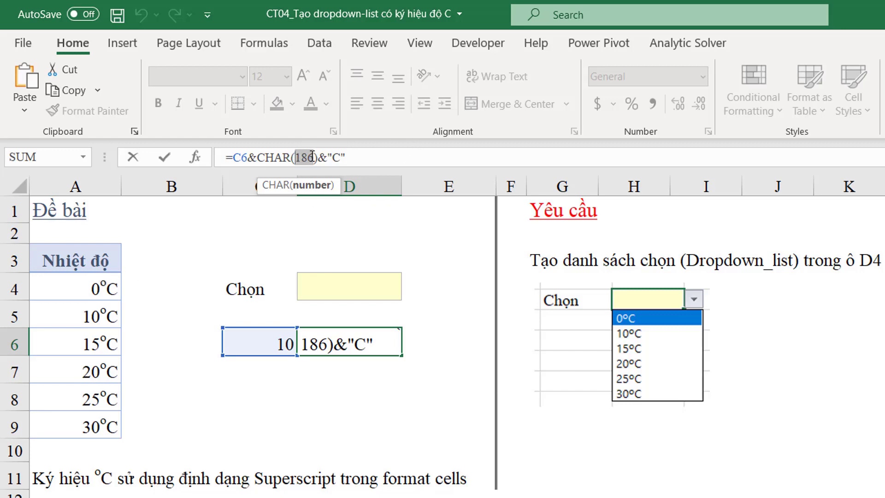
click(416, 154)
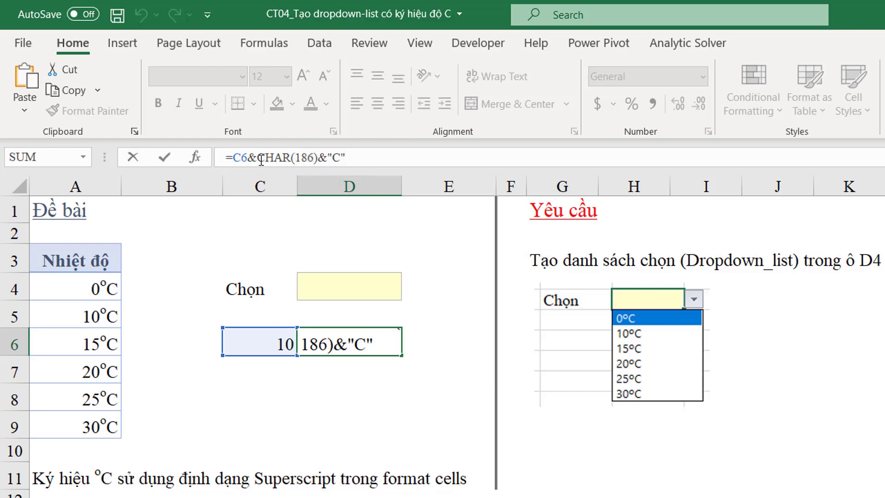
drag(257, 157, 319, 156)
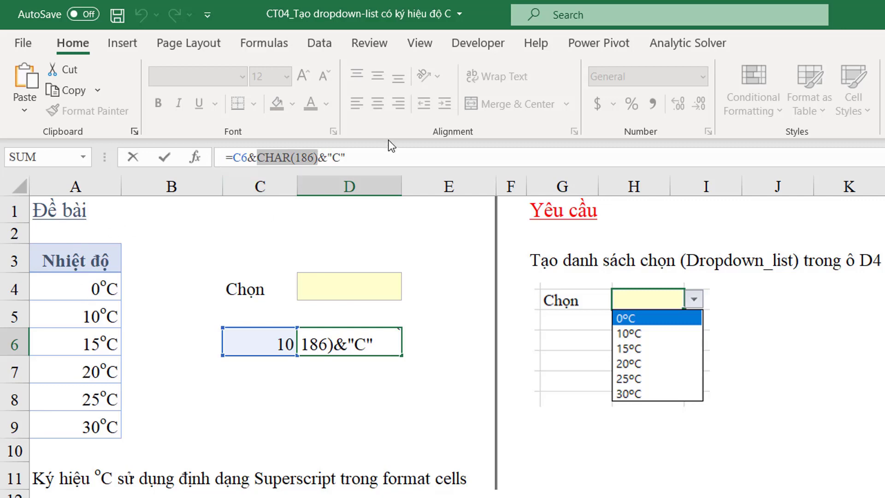
drag(318, 157, 328, 157)
shift+click(402, 155)
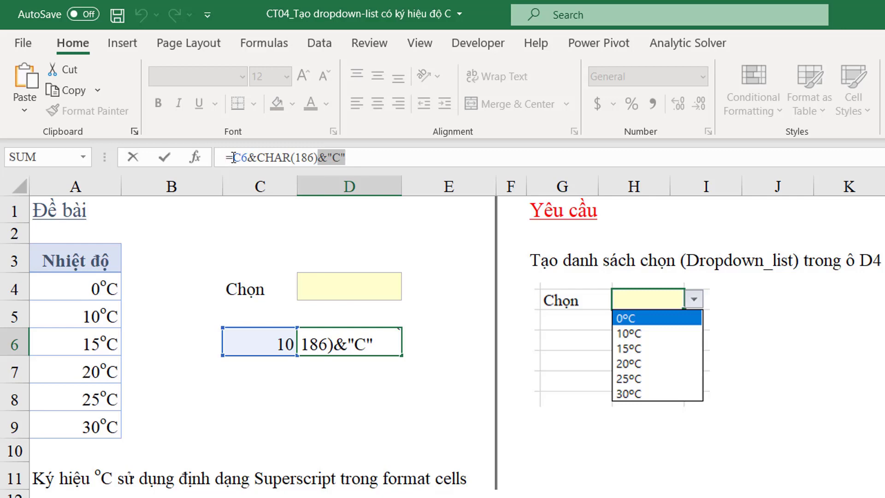
drag(232, 158, 248, 158)
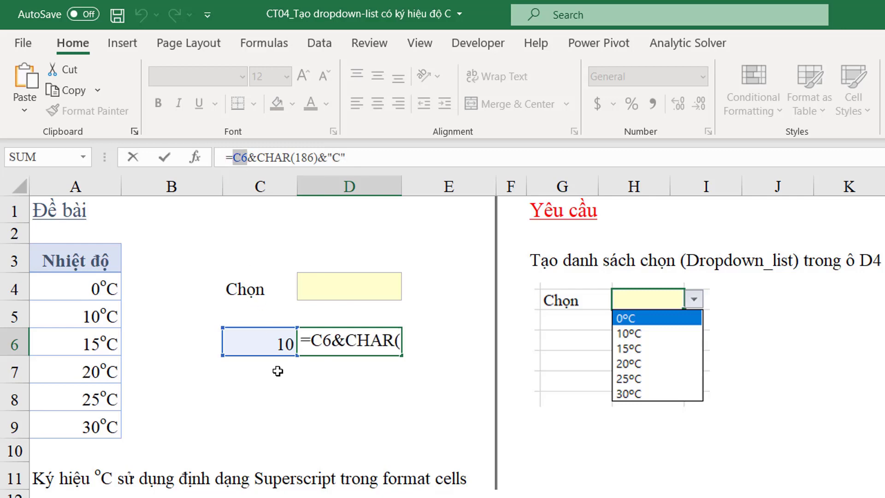
key(Return)
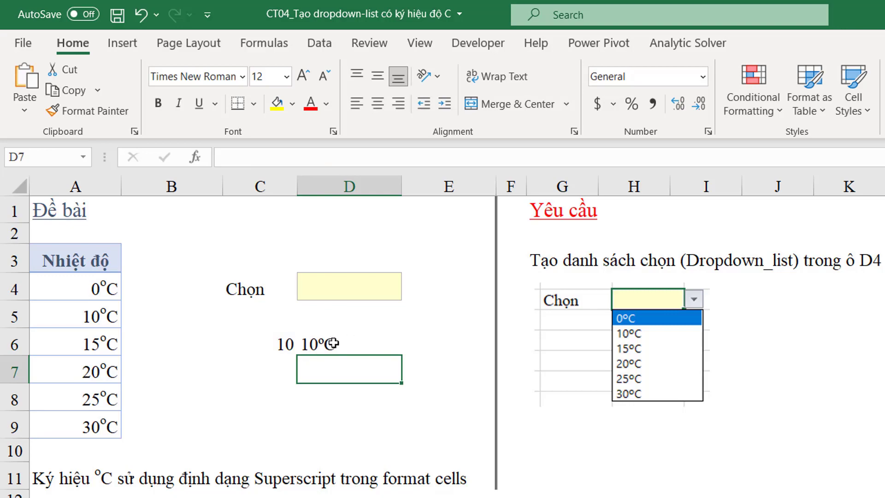
- Change D4's validation source to =$D$6, then select A4:A9
click(352, 290)
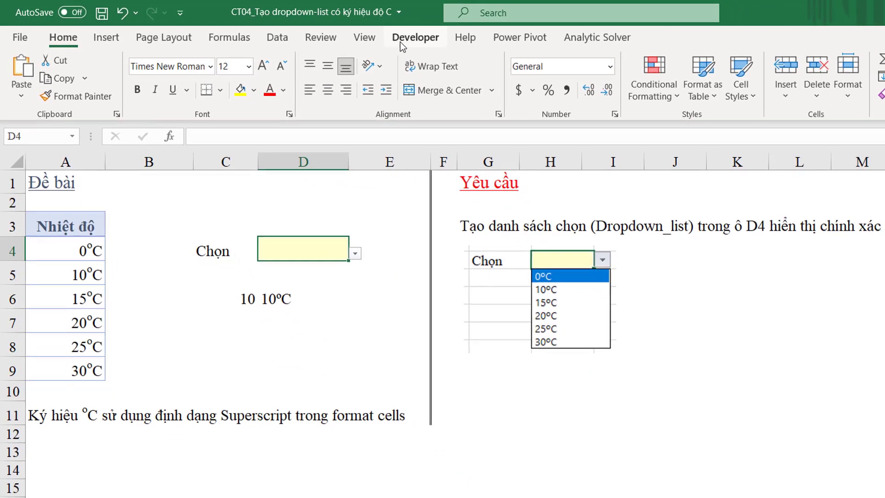
click(301, 40)
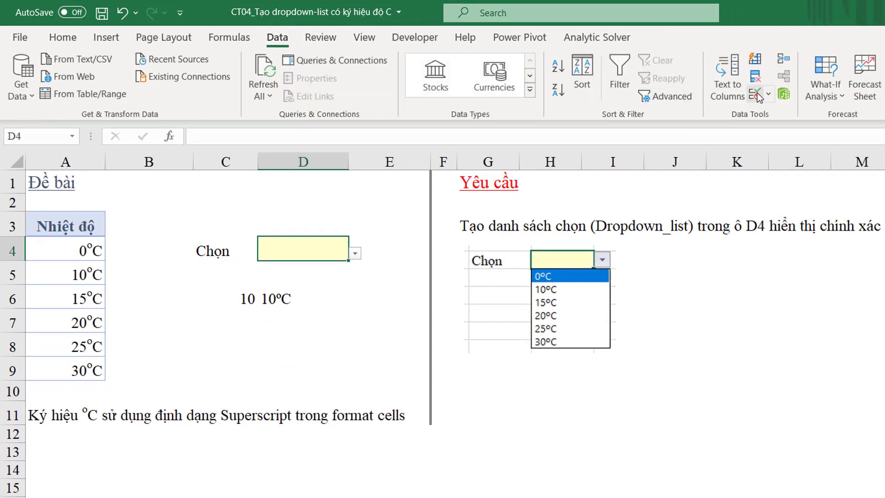
click(754, 95)
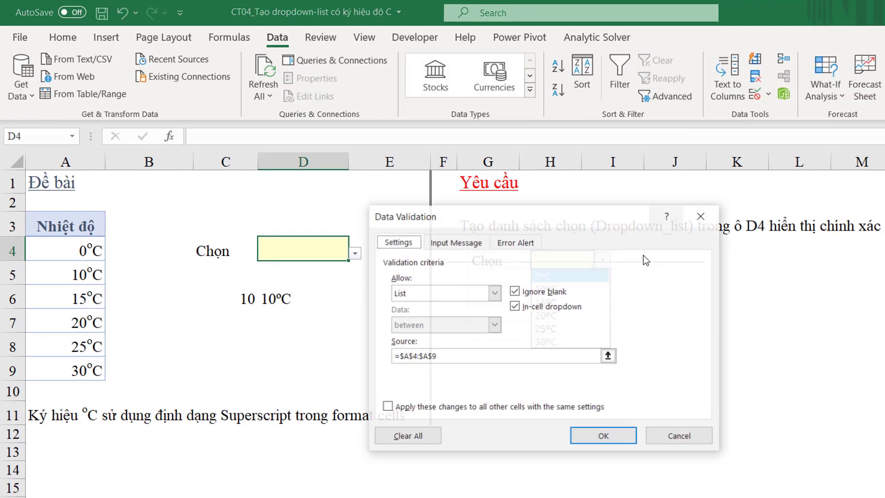
click(609, 356)
click(301, 301)
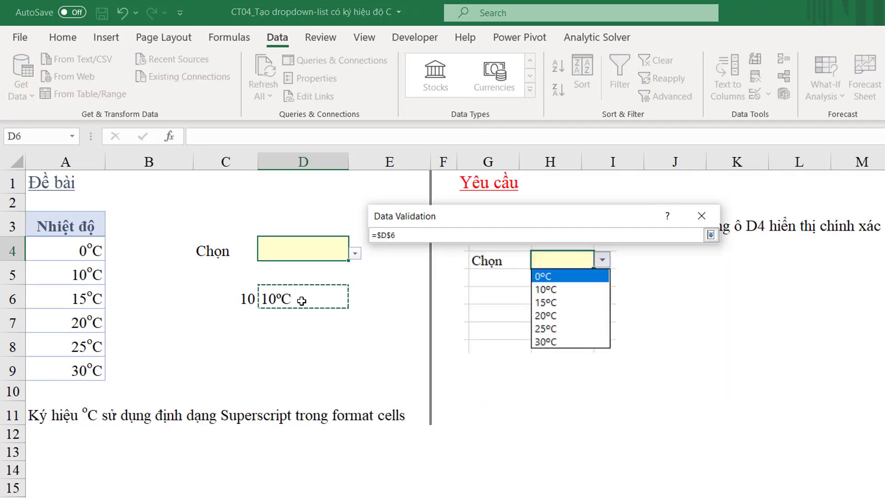
key(Return)
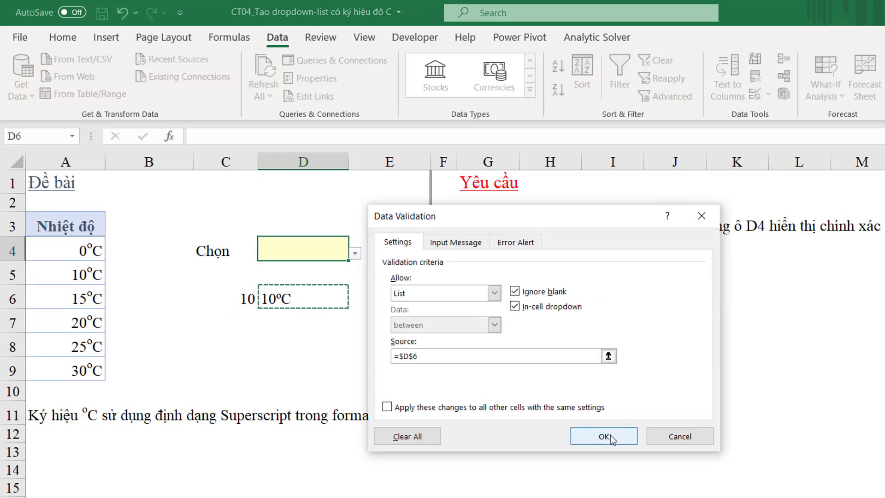
click(604, 437)
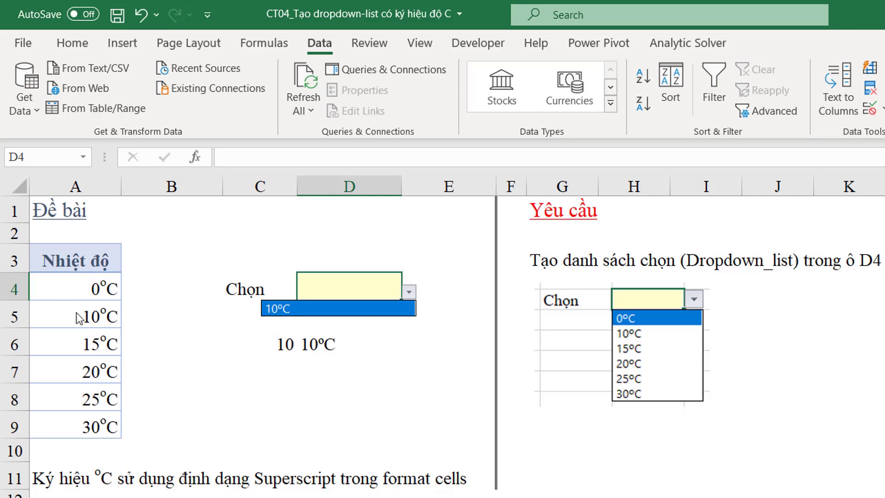
key(Escape)
drag(74, 288, 69, 423)
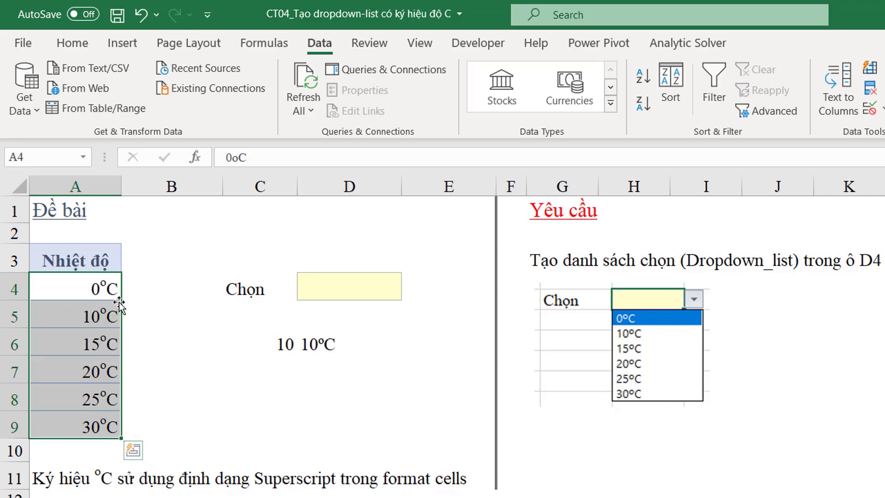
- Re-enter A4:A9 as plain numbers 0, 10, 15, 20, 25 and 30
click(70, 283)
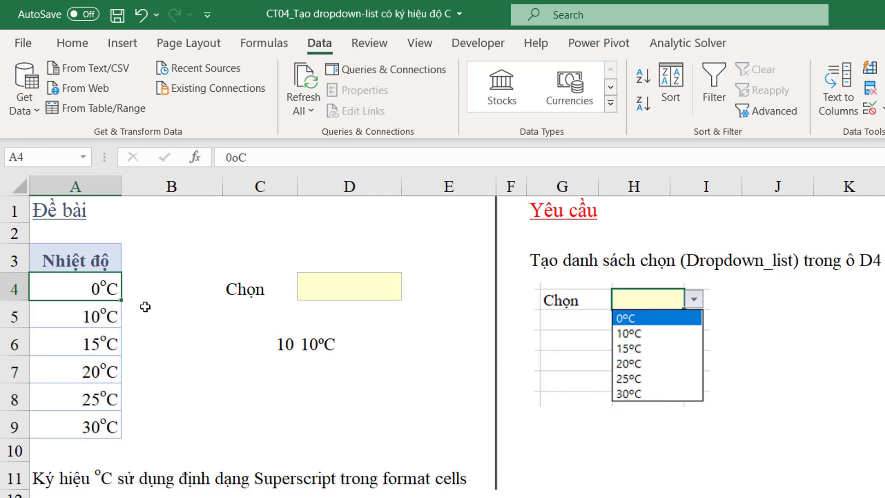
text(0)
key(Return)
text(10)
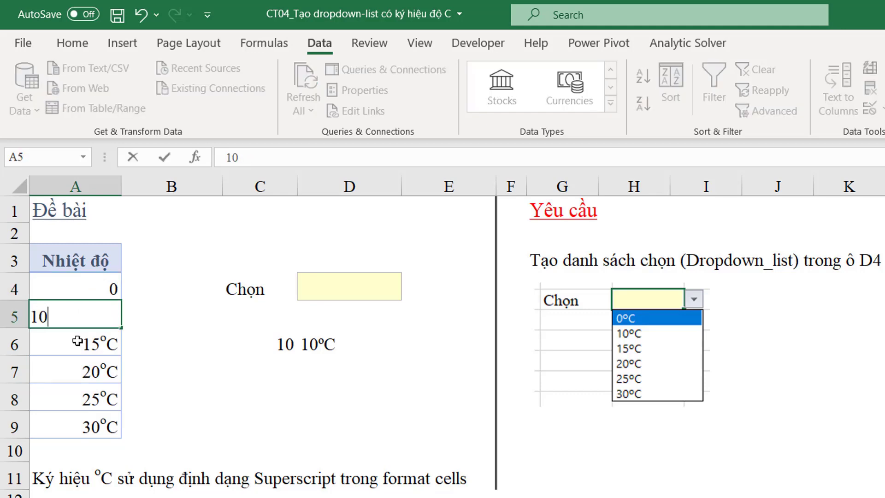
key(Return)
text(15)
key(Return)
text(2)
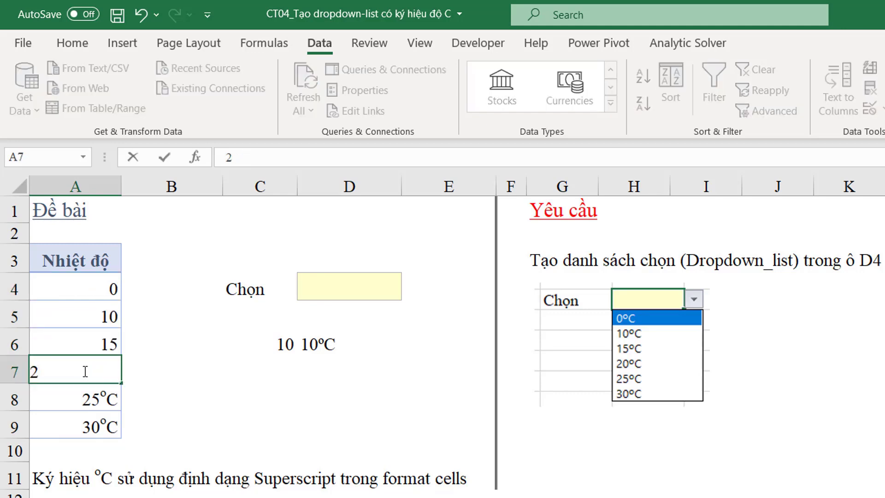
text(0)
key(Return)
text(25)
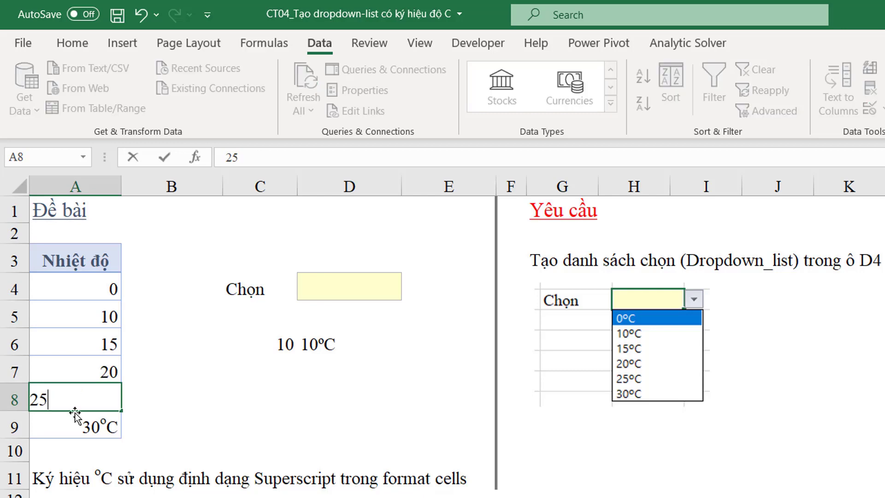
key(Return)
text(30)
click(232, 445)
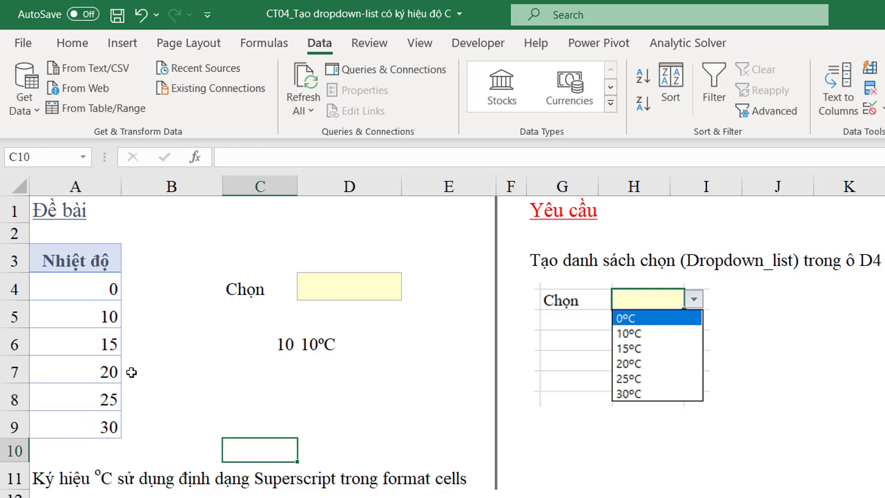
drag(89, 291, 99, 410)
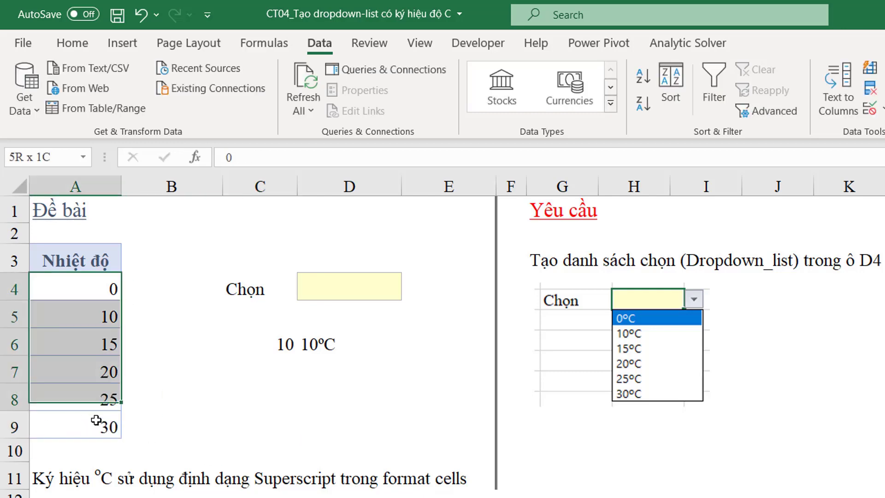
click(160, 283)
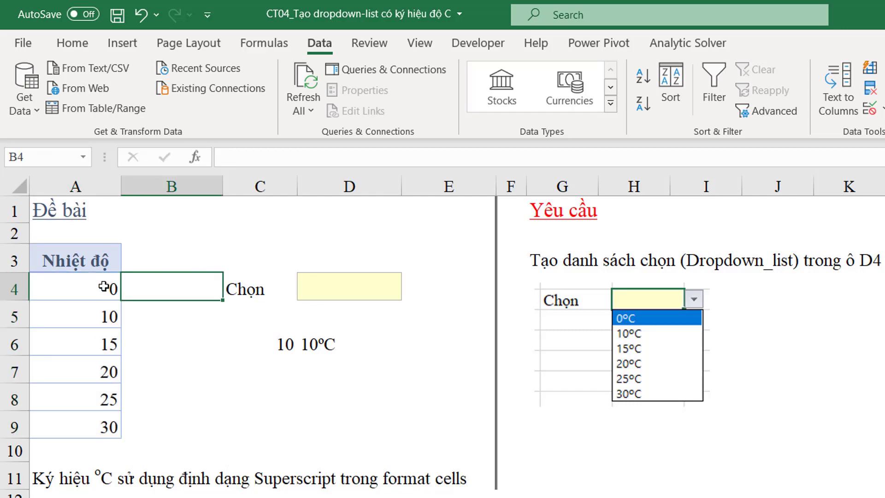
- Enter =A4&CHAR(186)&"C" in B4 and fill it down to B9
text(=)
click(74, 286)
text(&)
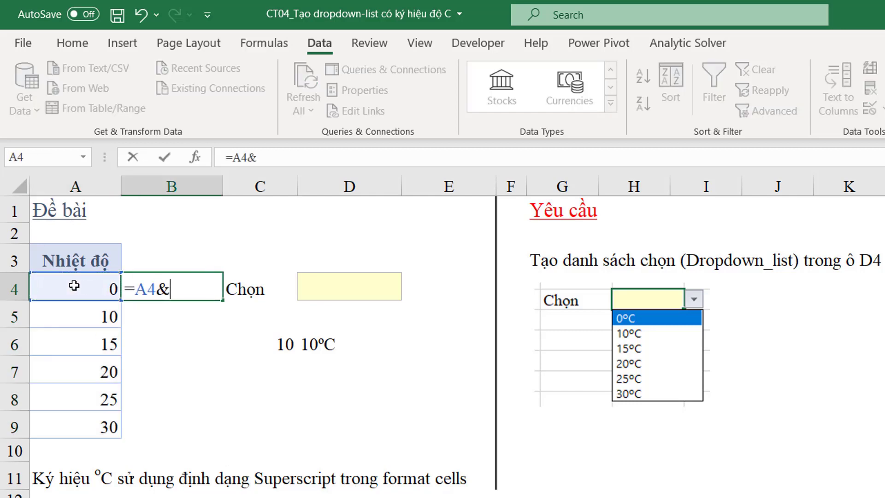
text(Char)
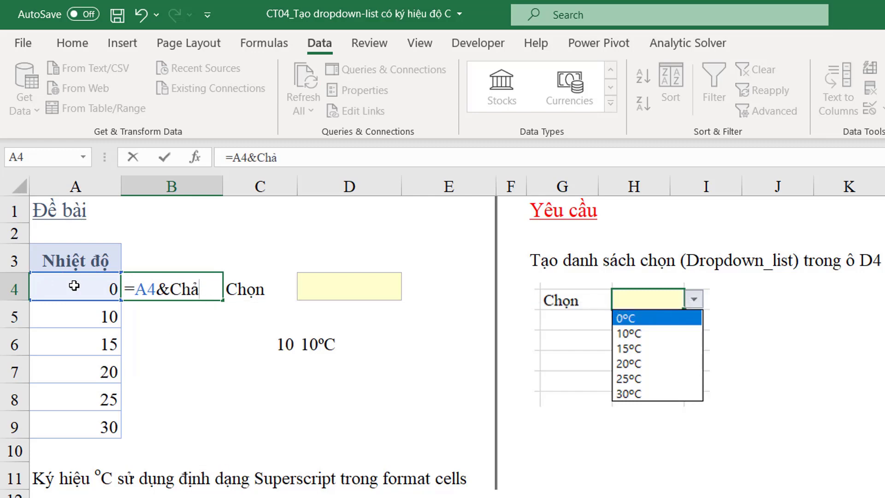
text((186)
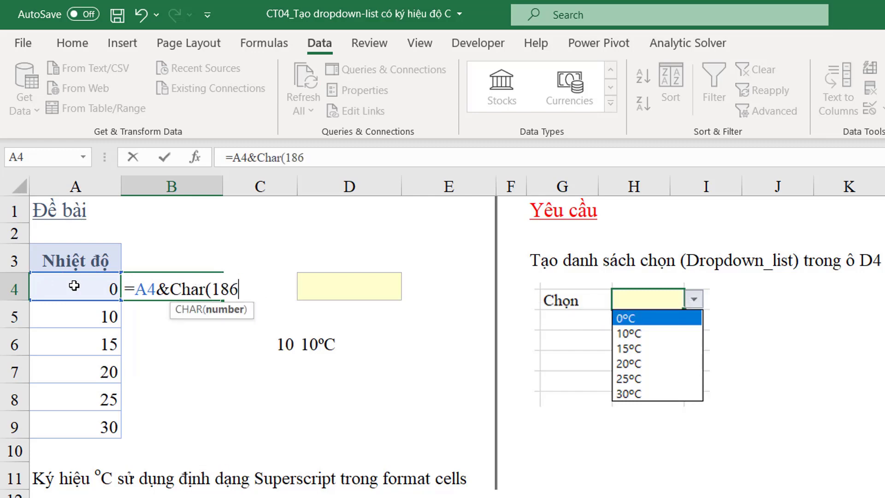
text()&)
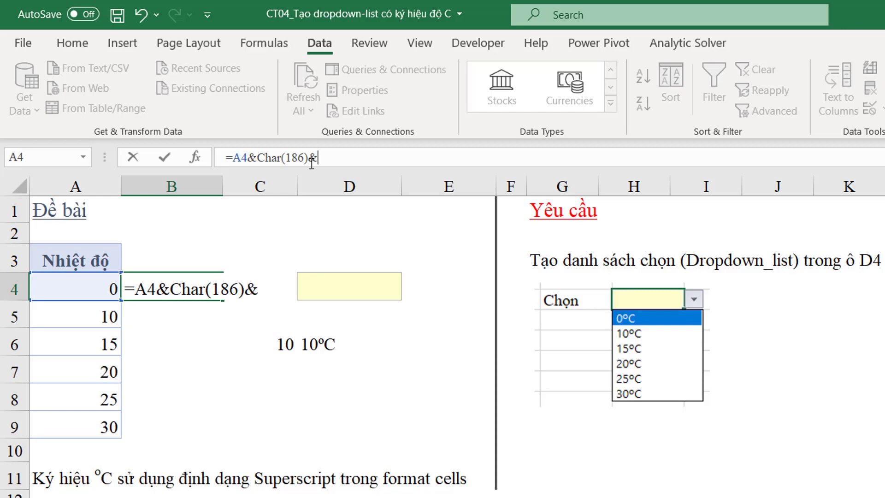
text("C")
double_click(332, 158)
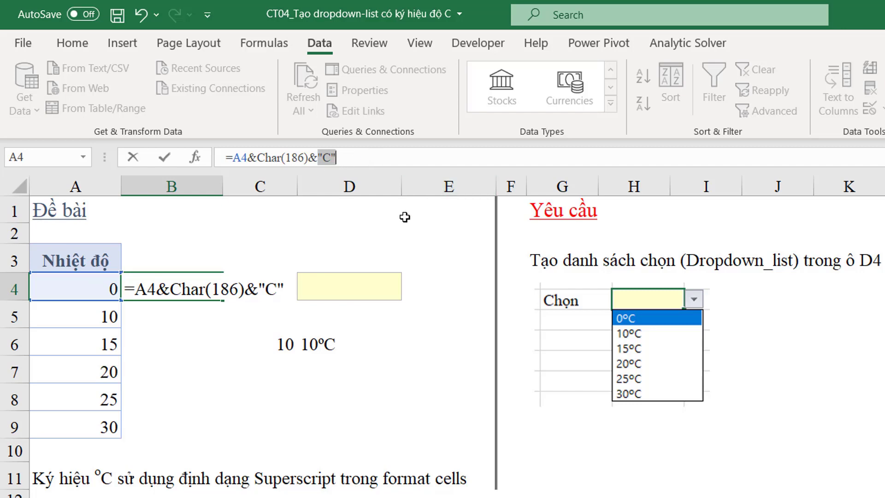
key(Return)
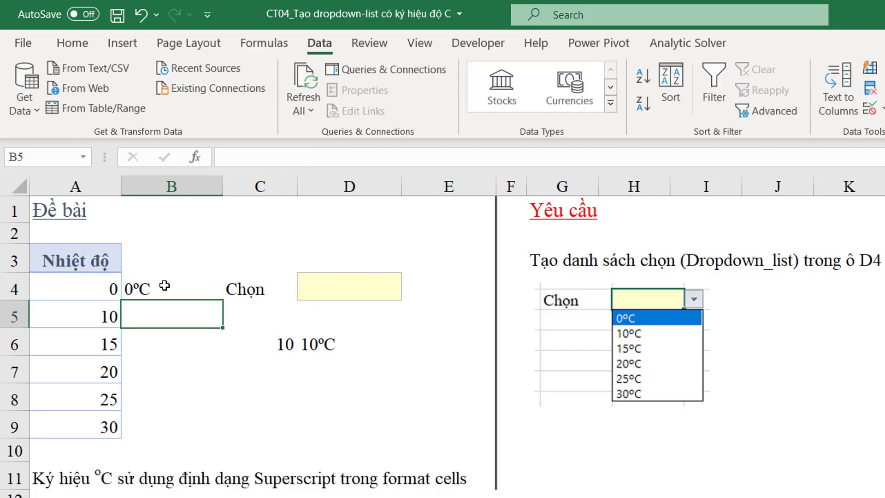
click(163, 286)
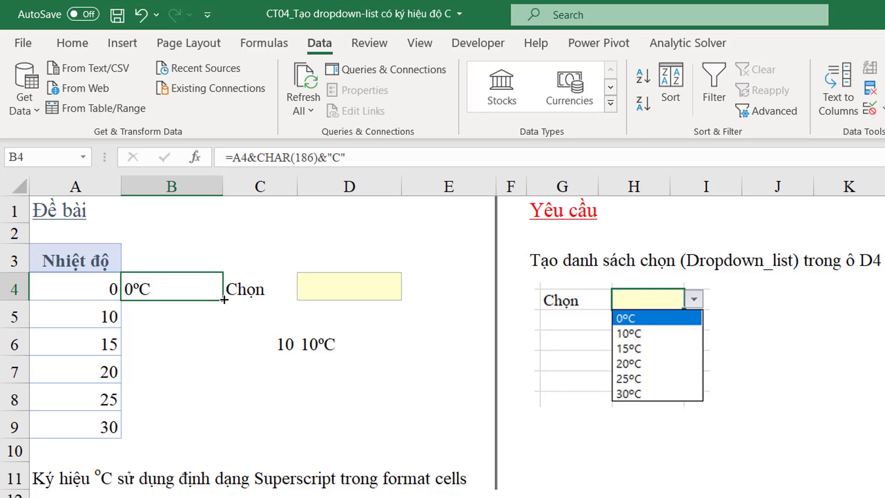
drag(224, 303, 226, 432)
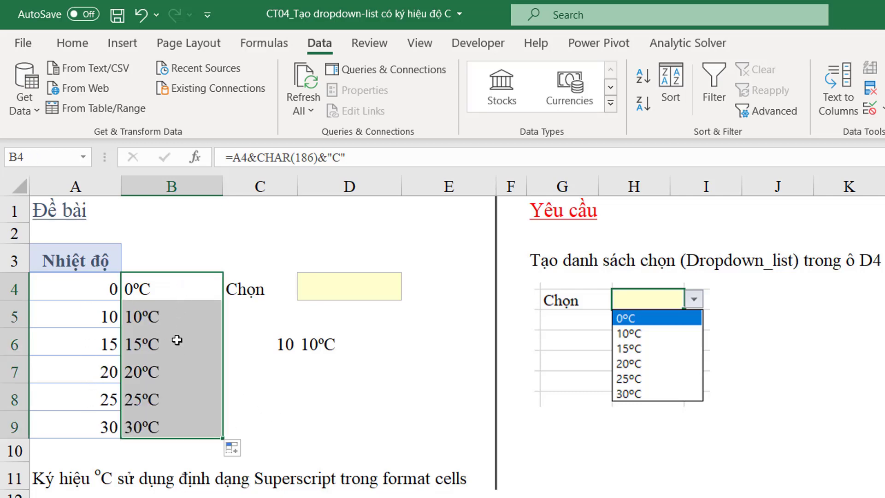
click(365, 290)
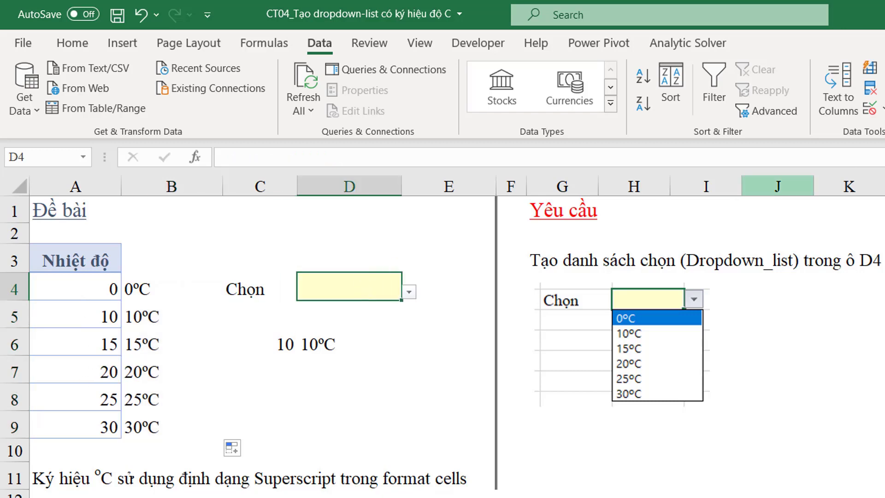
- Change D4's validation list source to =$B$4:$B$9
click(871, 109)
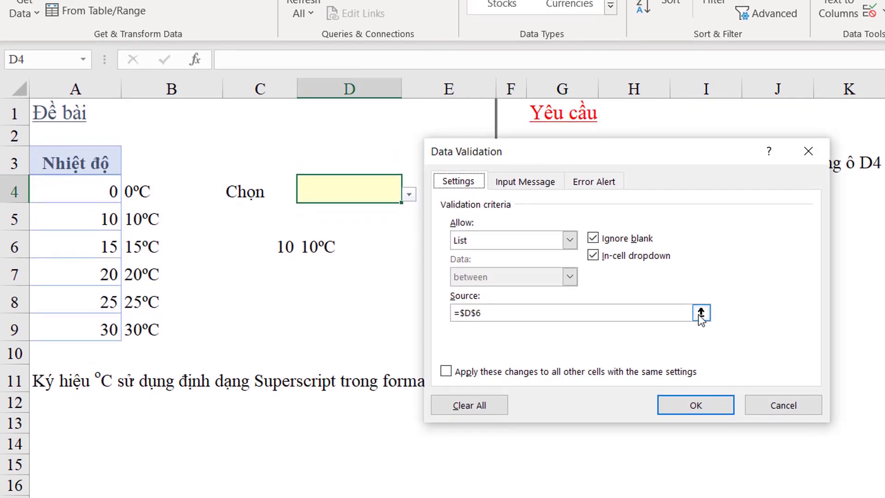
click(703, 395)
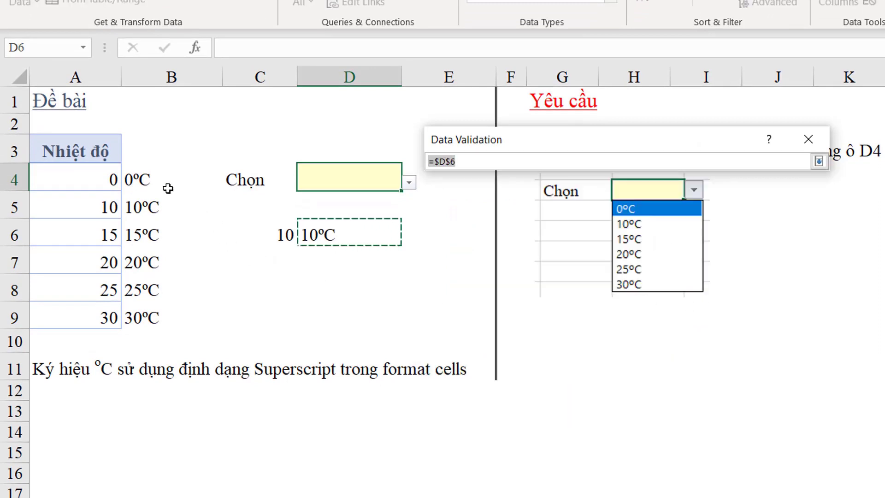
click(151, 179)
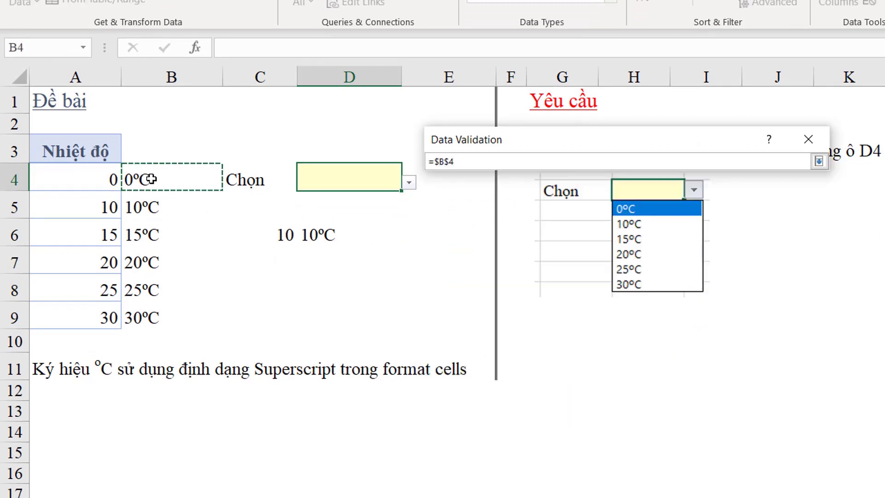
drag(151, 179, 144, 320)
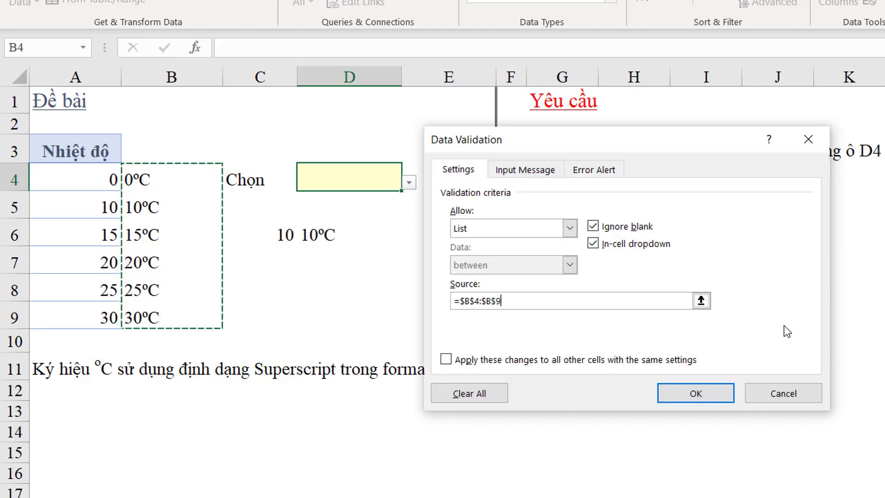
click(694, 395)
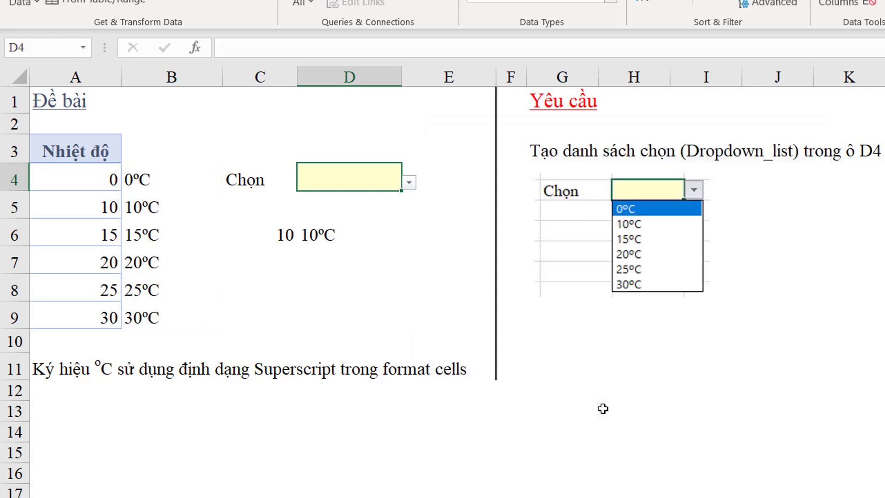
- Check that D4's dropdown offers 0ºC through 30ºC, then select B4
click(410, 184)
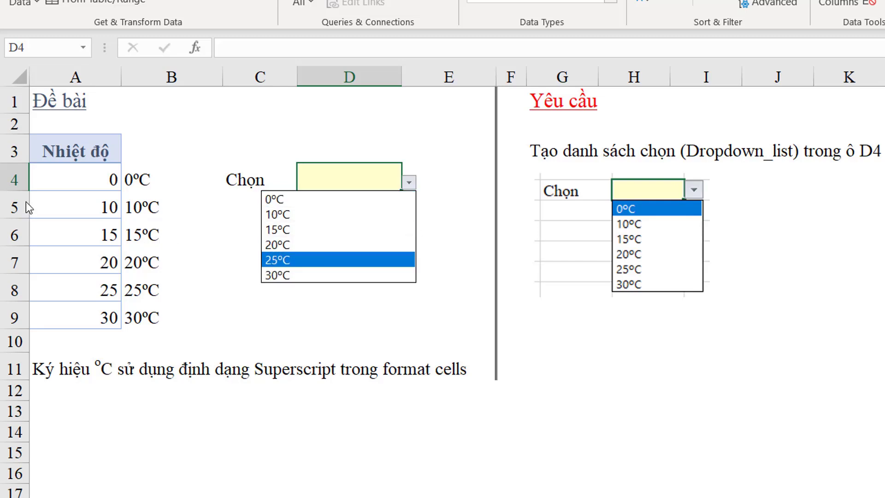
click(134, 186)
click(147, 176)
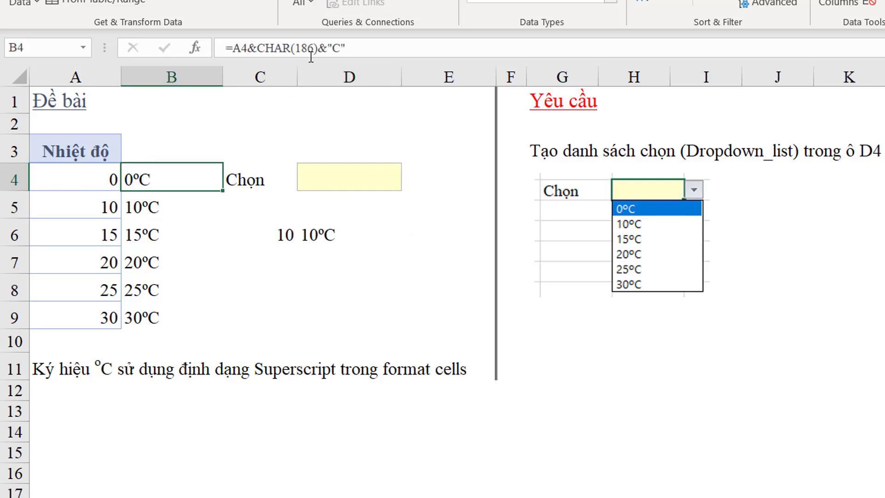